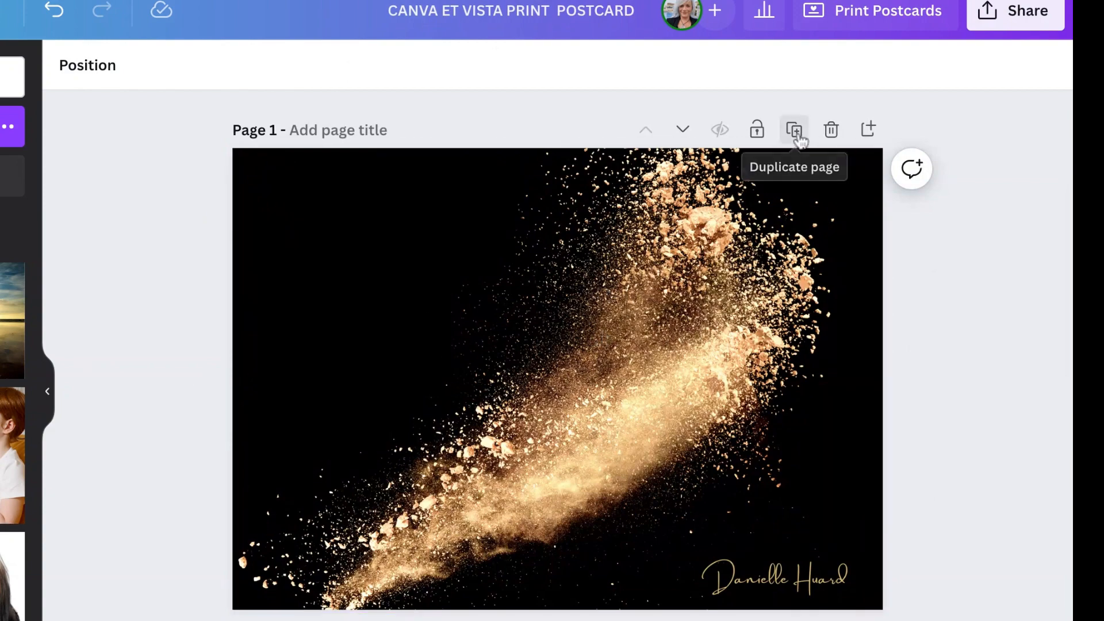
Duplicate the gold-dust front page three times.
{"action": "left_click", "coordinate": [794, 129]}
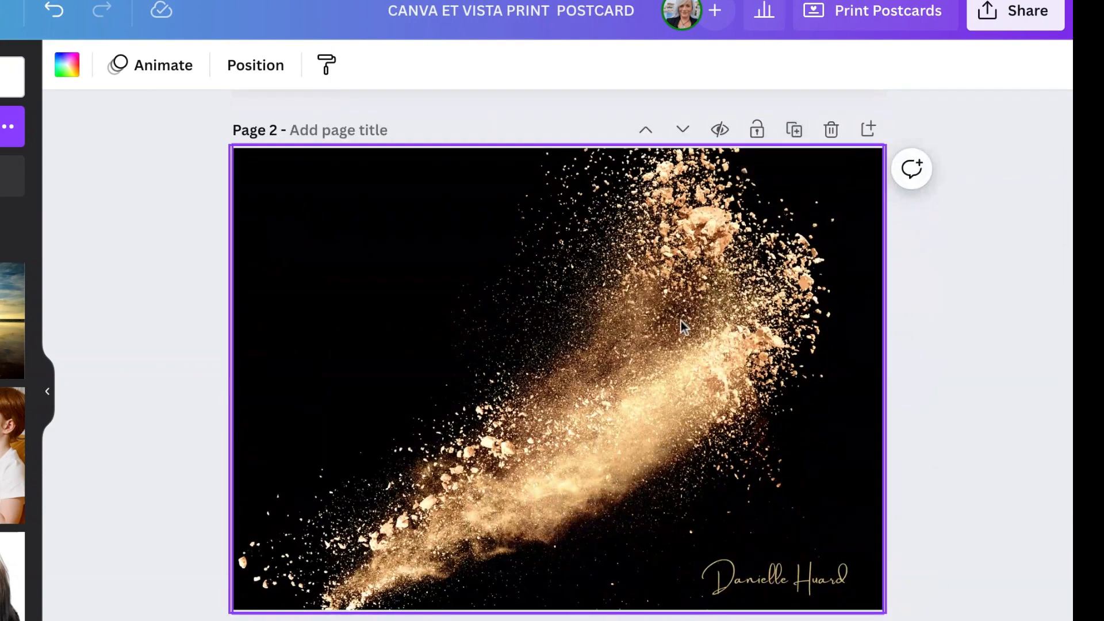
{"action": "left_click", "coordinate": [794, 129]}
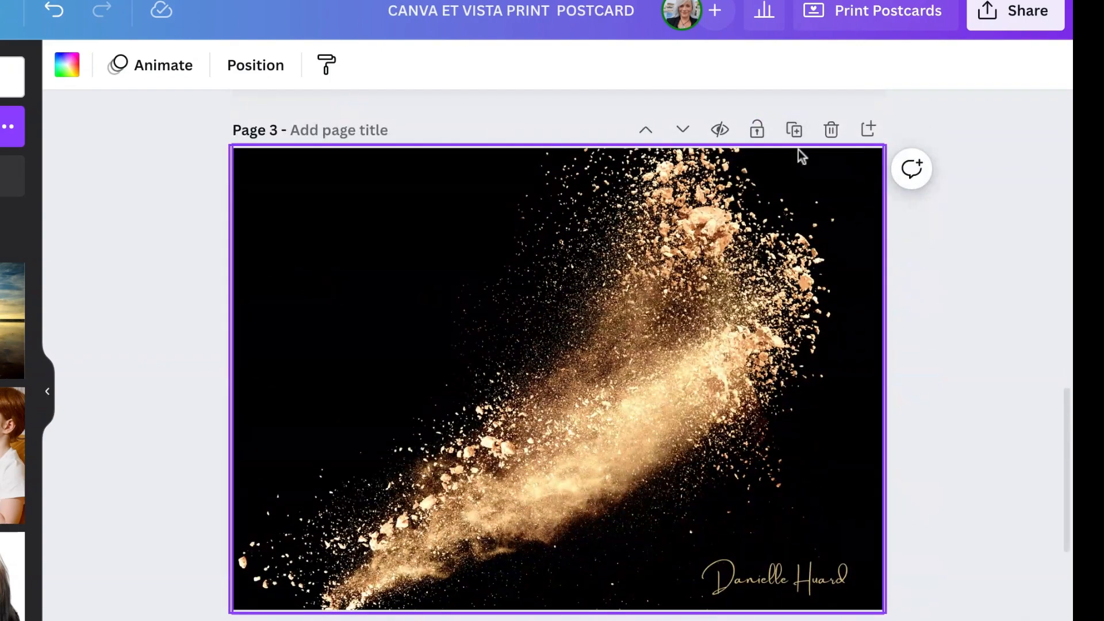
{"action": "left_click", "coordinate": [794, 129]}
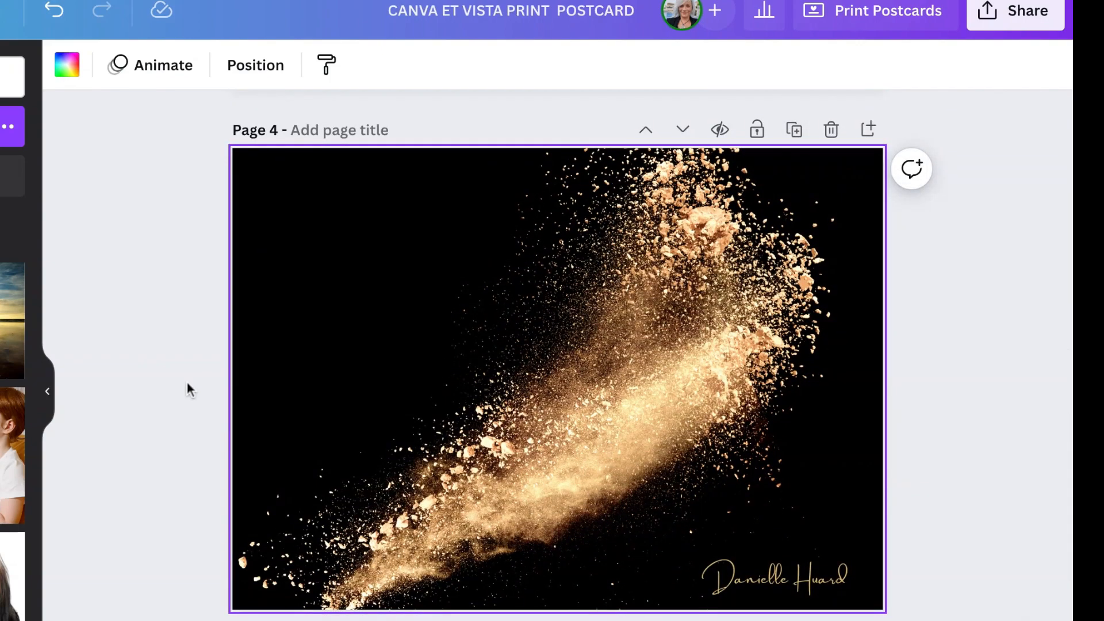
Look through the duplicated front pages and the postcard back page with the address lines.
{"action": "scroll", "coordinate": [188, 382], "scroll_direction": "up", "scroll_amount": 10}
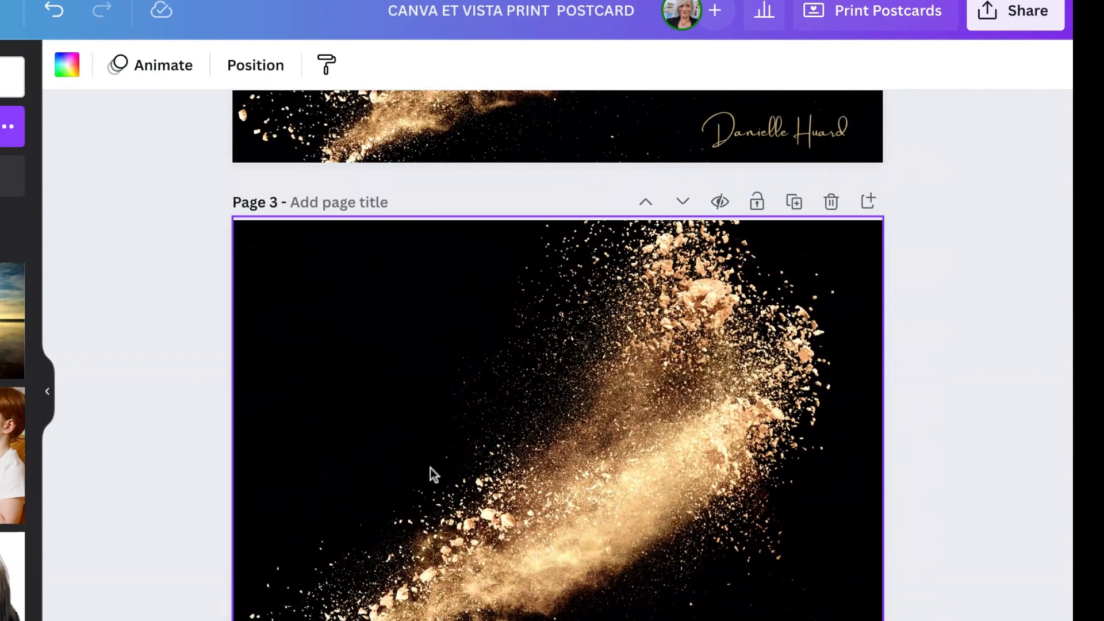
{"action": "scroll", "coordinate": [506, 499], "scroll_direction": "up", "scroll_amount": 10}
{"action": "scroll", "coordinate": [506, 499], "scroll_direction": "down", "scroll_amount": 3}
{"action": "scroll", "coordinate": [506, 499], "scroll_direction": "down", "scroll_amount": 20}
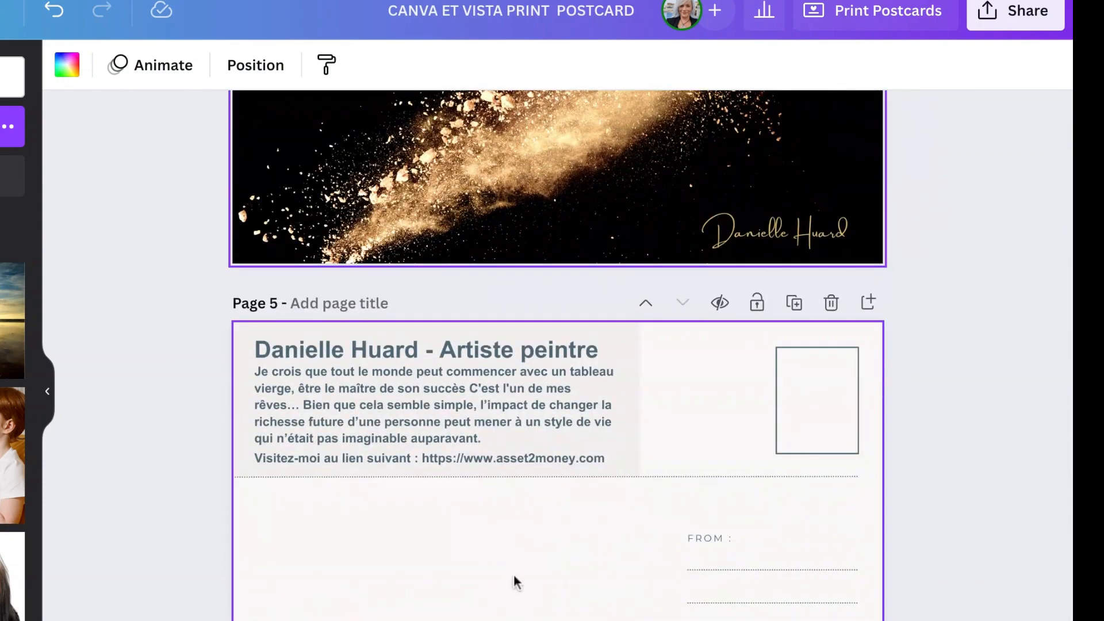
{"action": "scroll", "coordinate": [513, 574], "scroll_direction": "up", "scroll_amount": 15}
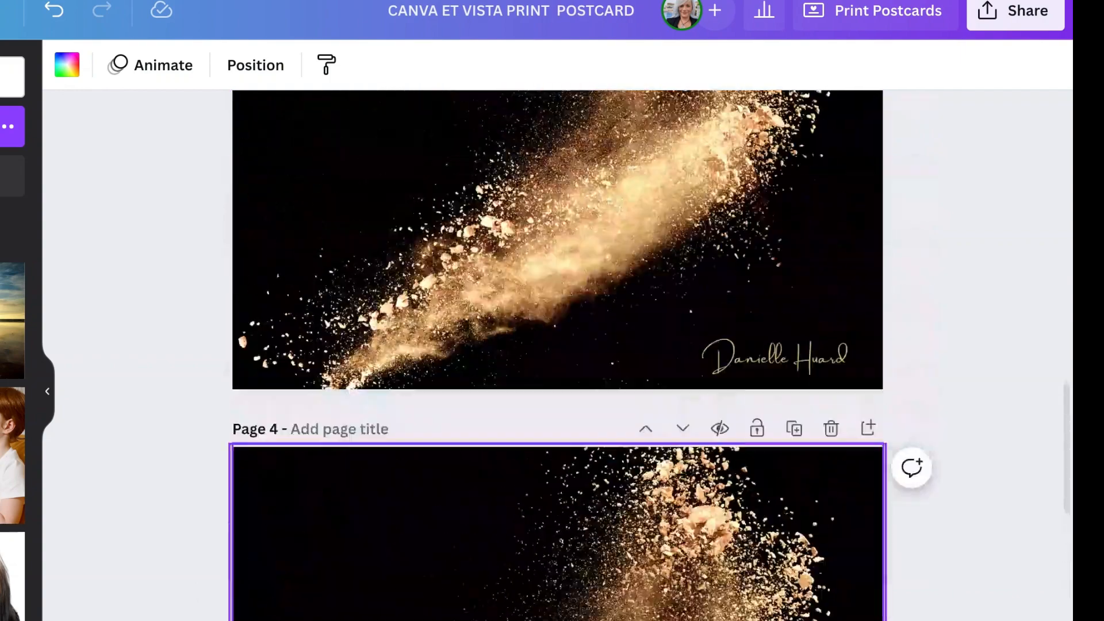
{"action": "scroll", "coordinate": [557, 355], "scroll_direction": "up", "scroll_amount": 10}
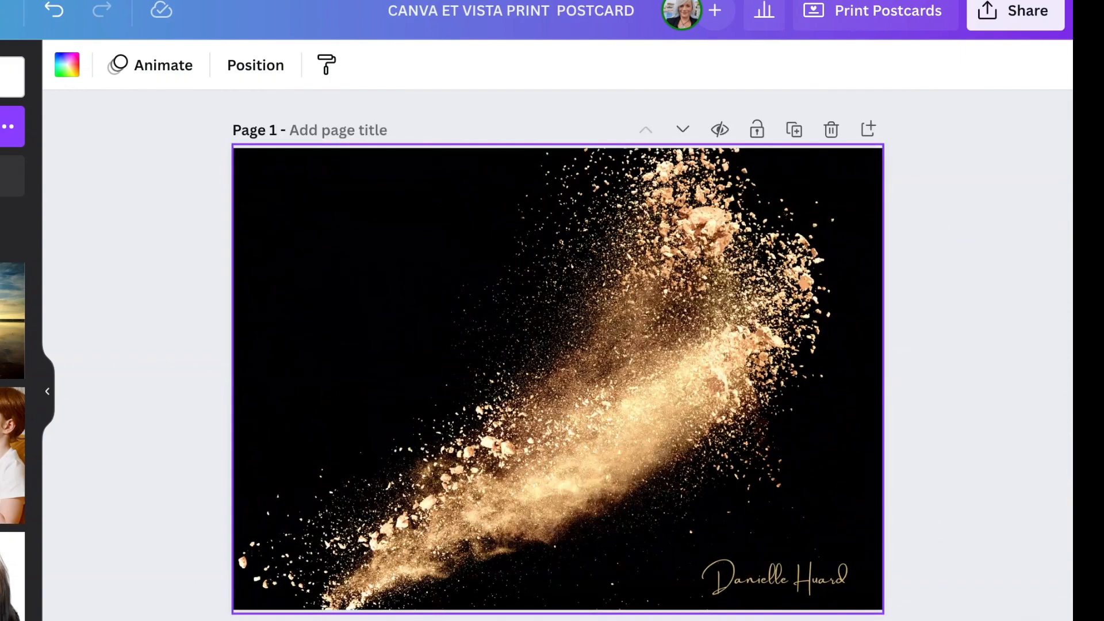
{"action": "scroll", "coordinate": [540, 309], "scroll_direction": "down", "scroll_amount": 2}
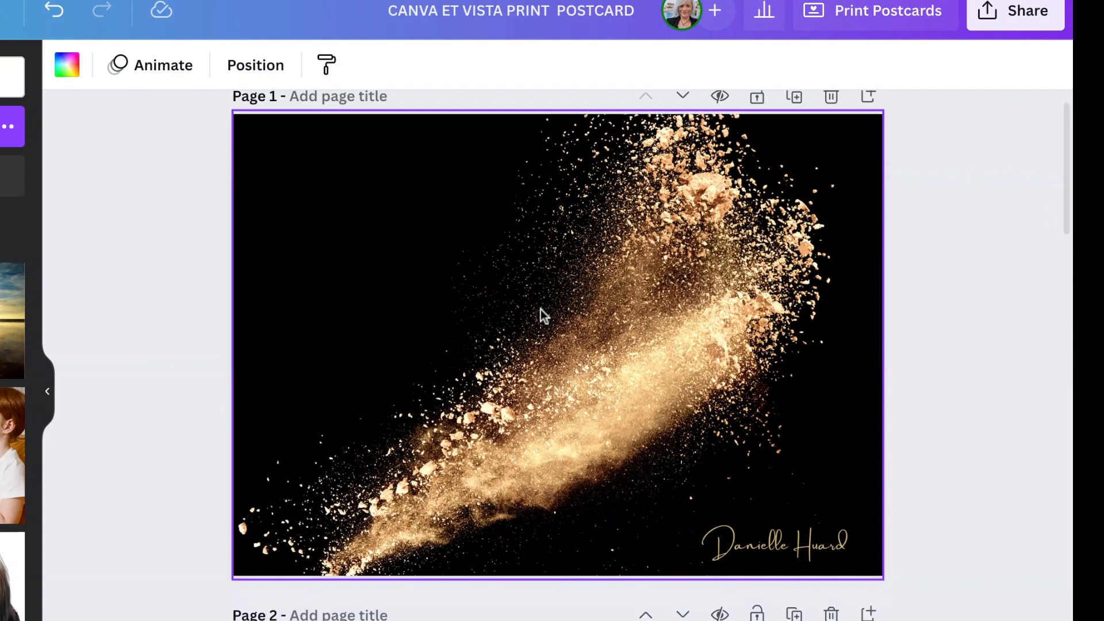
Fill page 2 with the uploaded portrait of the holistic therapist in a black top.
{"action": "scroll", "coordinate": [540, 309], "scroll_direction": "down", "scroll_amount": 8}
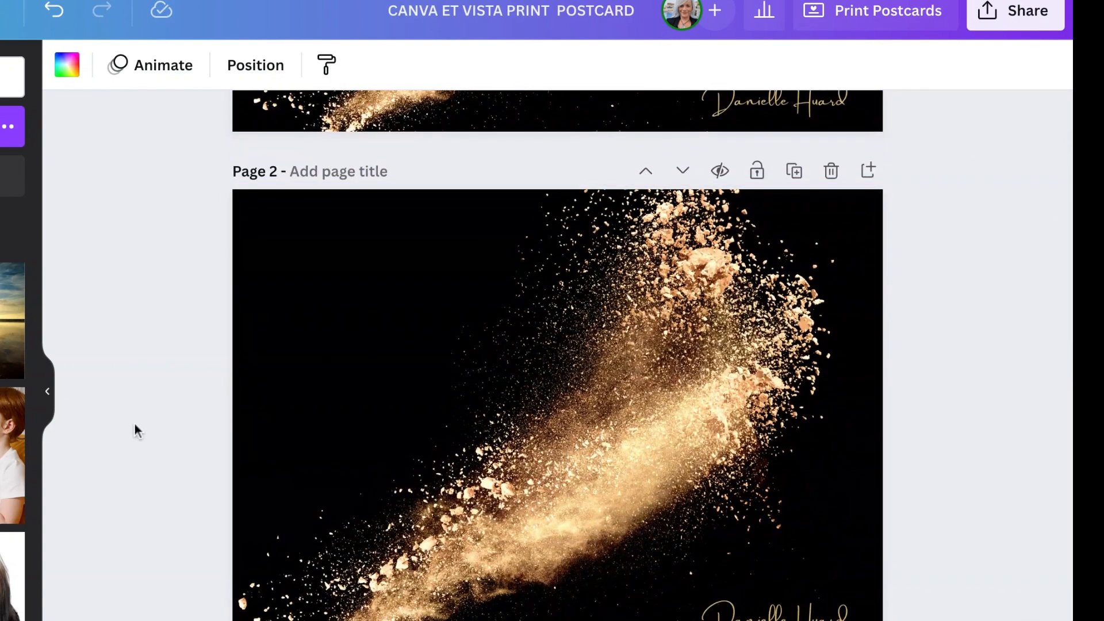
{"action": "scroll", "coordinate": [12, 431], "scroll_direction": "down", "scroll_amount": 5}
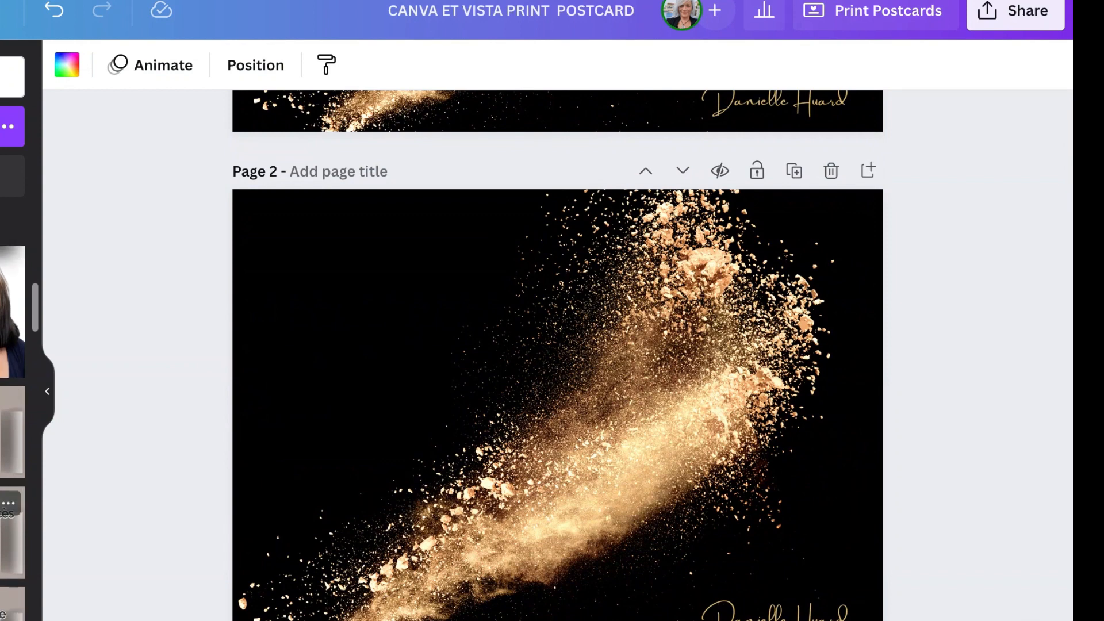
{"action": "scroll", "coordinate": [13, 431], "scroll_direction": "down", "scroll_amount": 3}
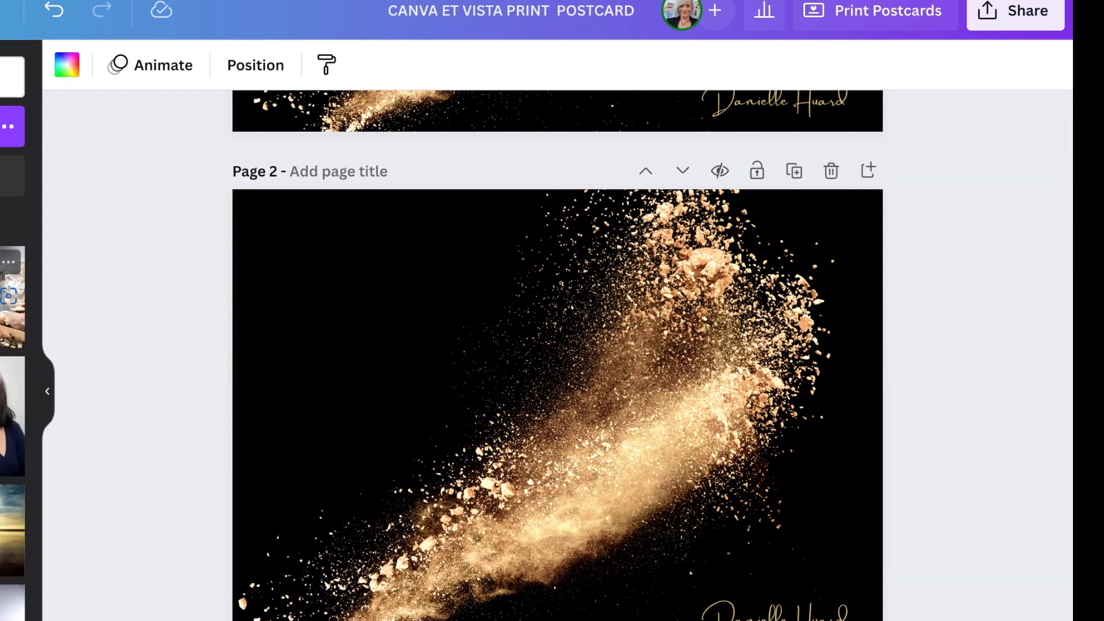
{"action": "scroll", "coordinate": [13, 403], "scroll_direction": "down", "scroll_amount": 4}
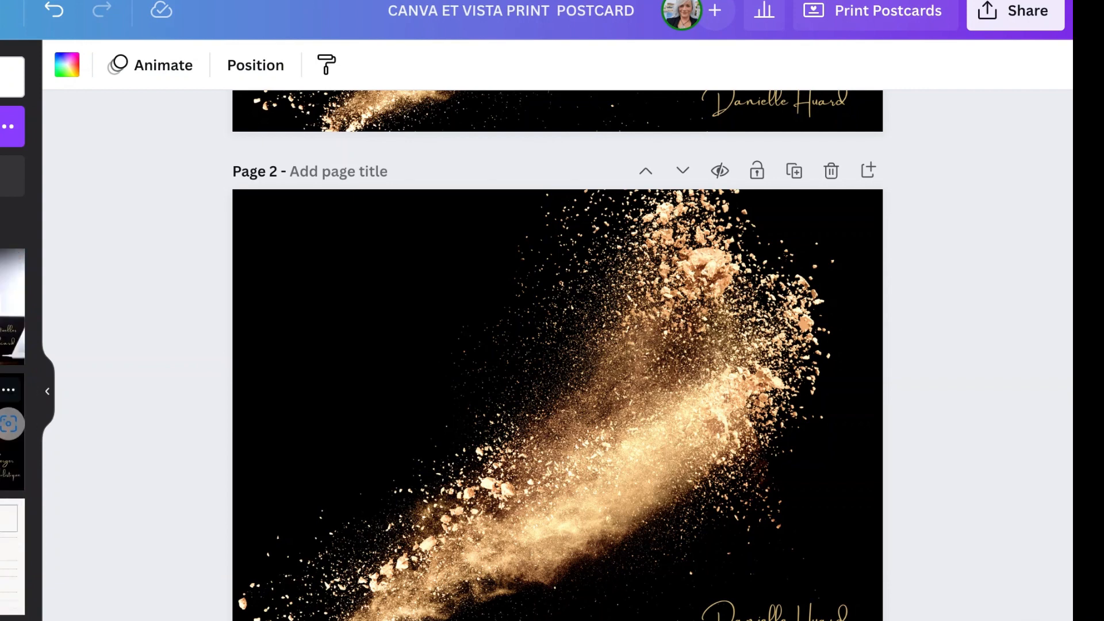
{"action": "left_click", "coordinate": [13, 454]}
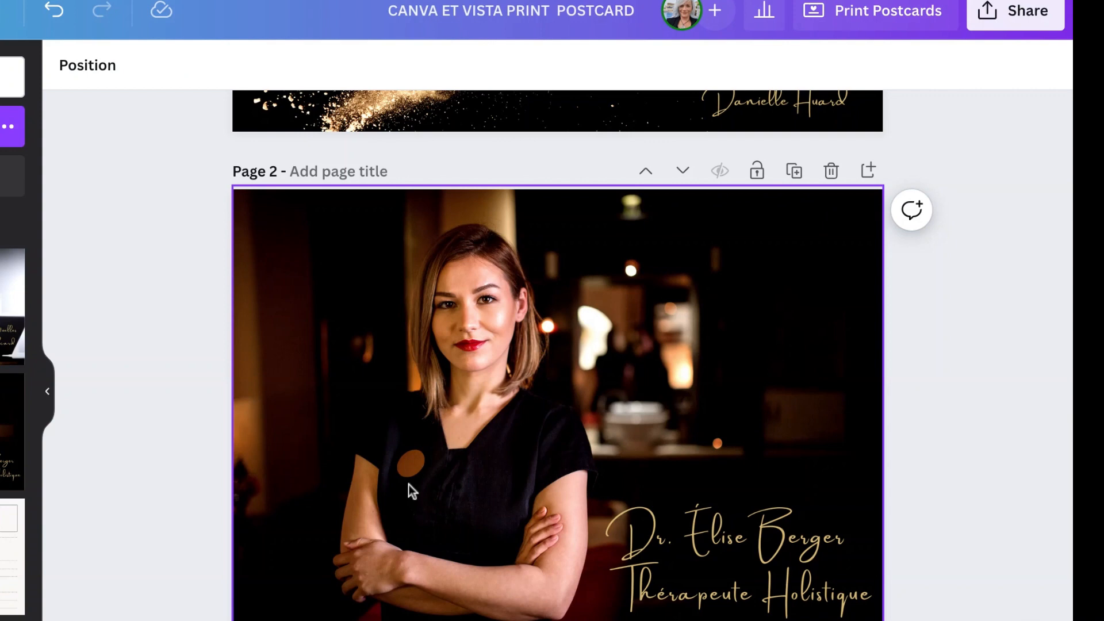
{"action": "left_click", "coordinate": [716, 591]}
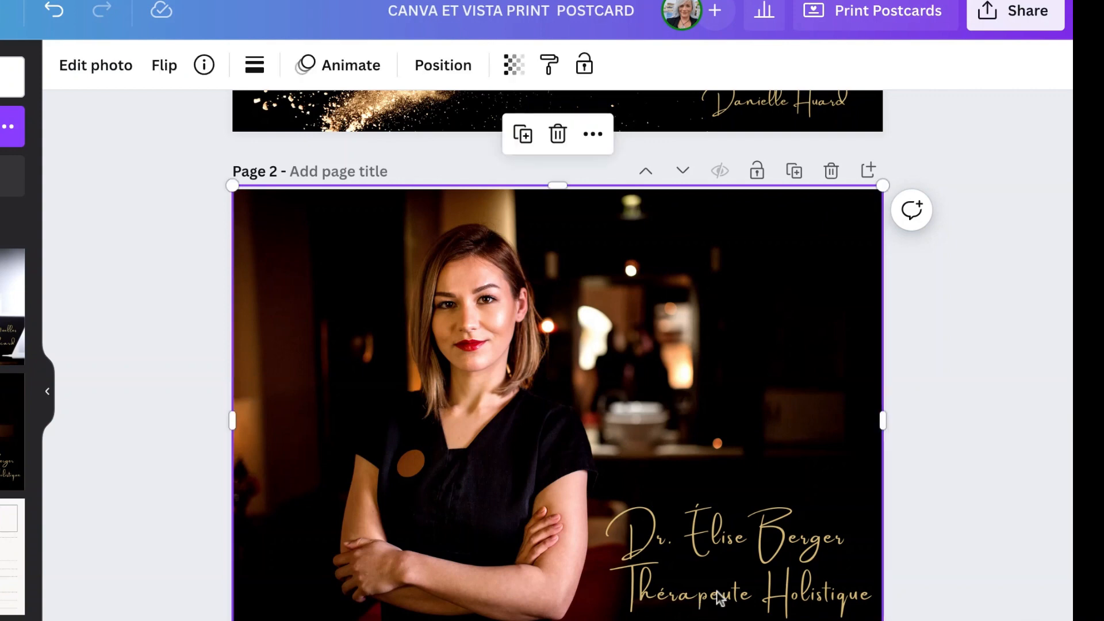
{"action": "left_click", "coordinate": [1052, 379]}
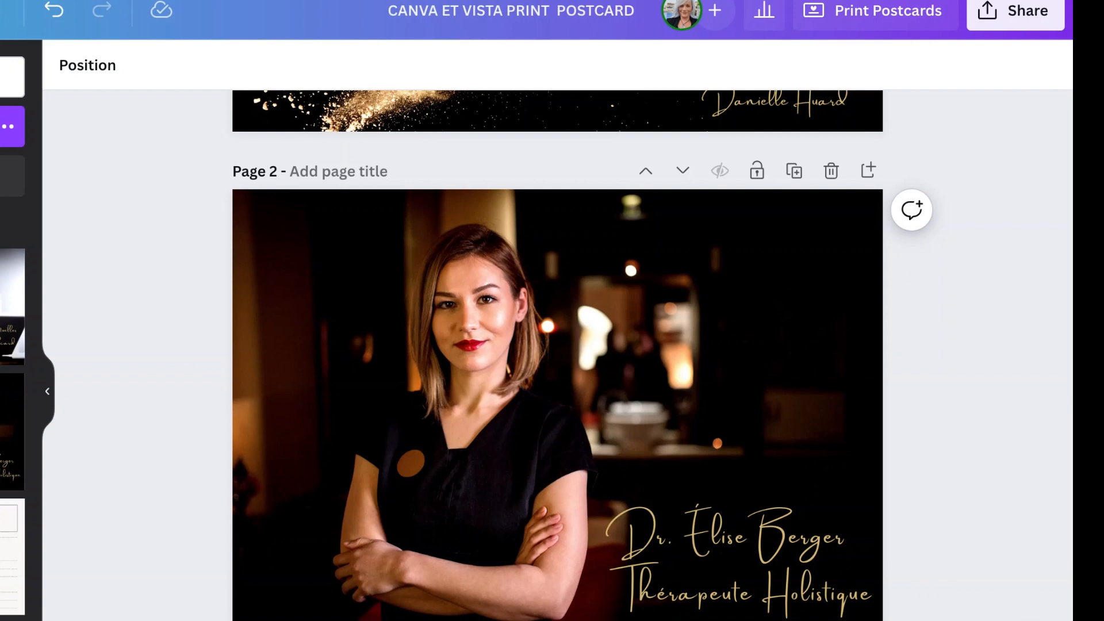
Replace the image on page 2 with the stock photo of two laughing seniors, and shift its crop so the man shows fully.
{"action": "scroll", "coordinate": [12, 425], "scroll_direction": "down", "scroll_amount": 1}
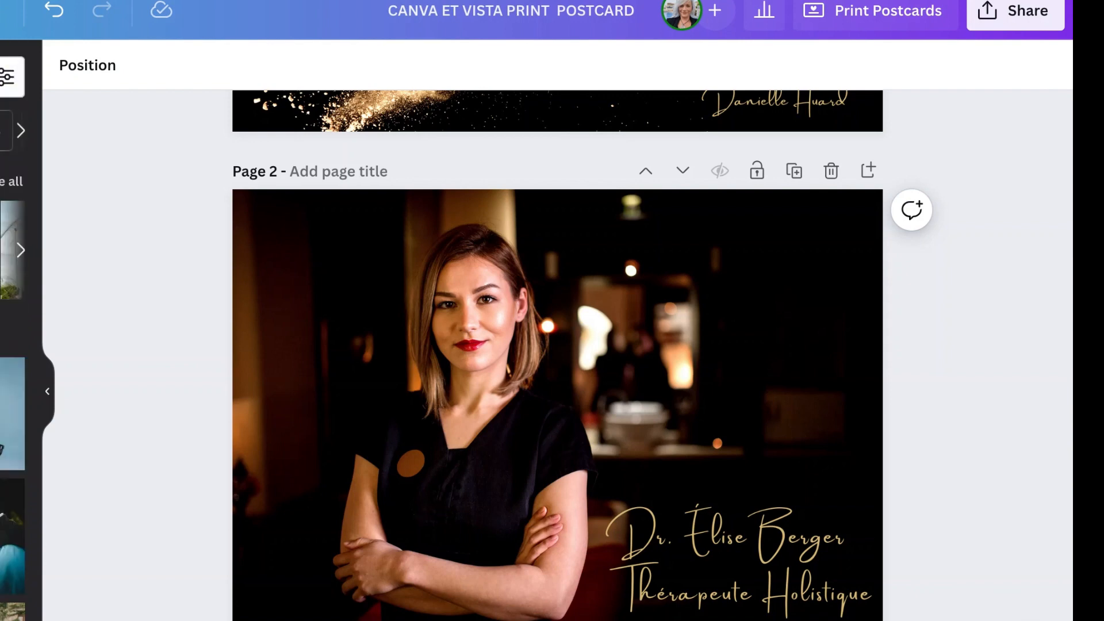
{"action": "scroll", "coordinate": [12, 357], "scroll_direction": "down", "scroll_amount": 10}
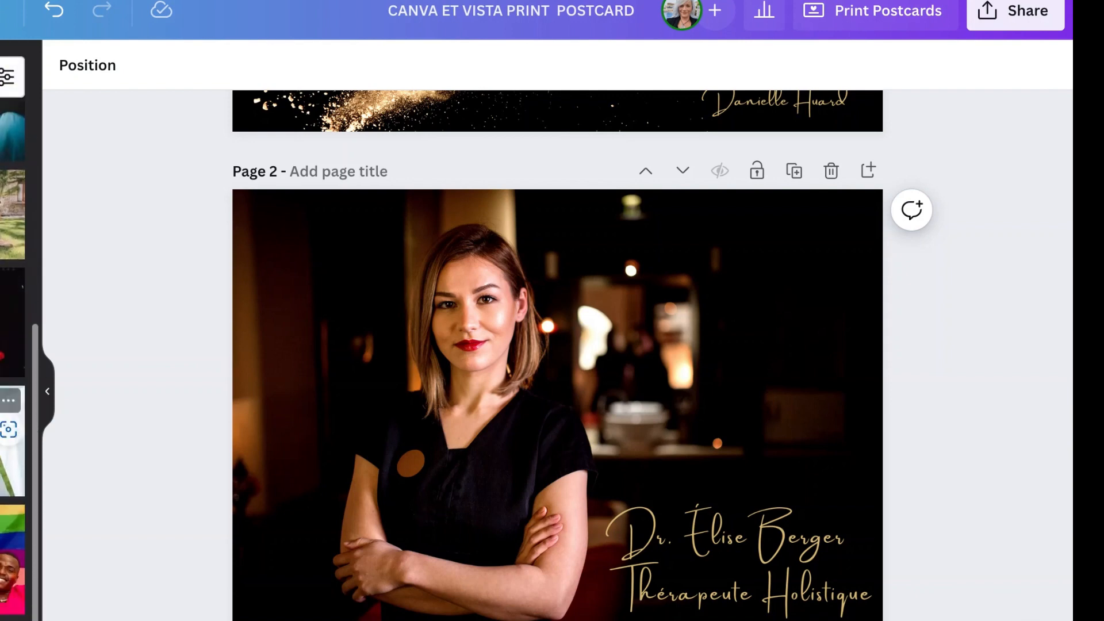
{"action": "scroll", "coordinate": [12, 403], "scroll_direction": "down", "scroll_amount": 4}
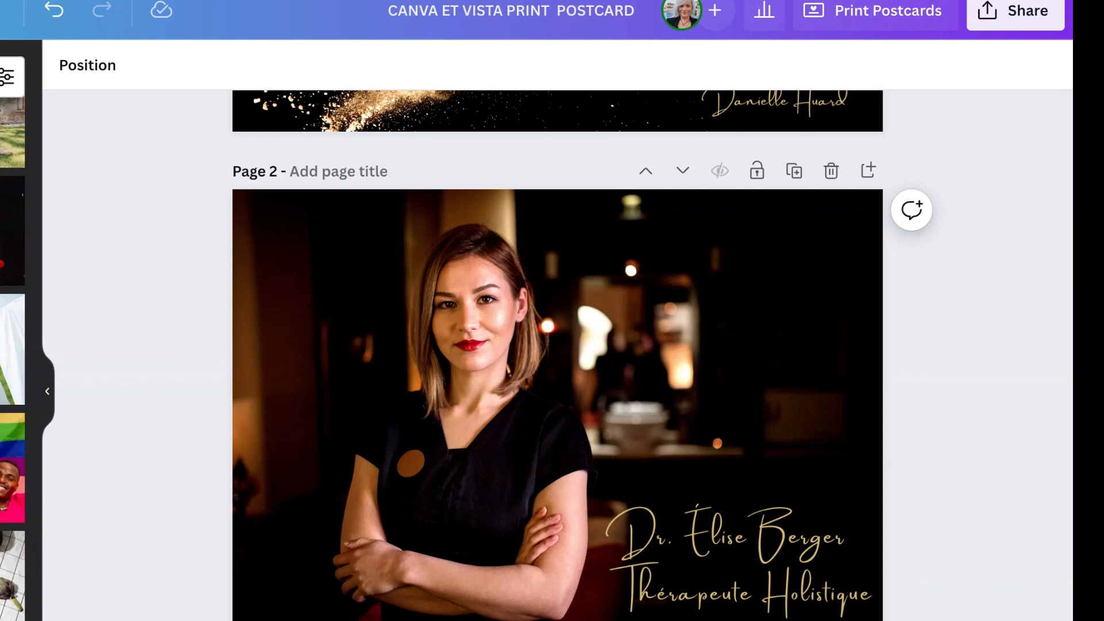
{"action": "left_click_drag", "start_coordinate": [4, 345], "coordinate": [305, 307]}
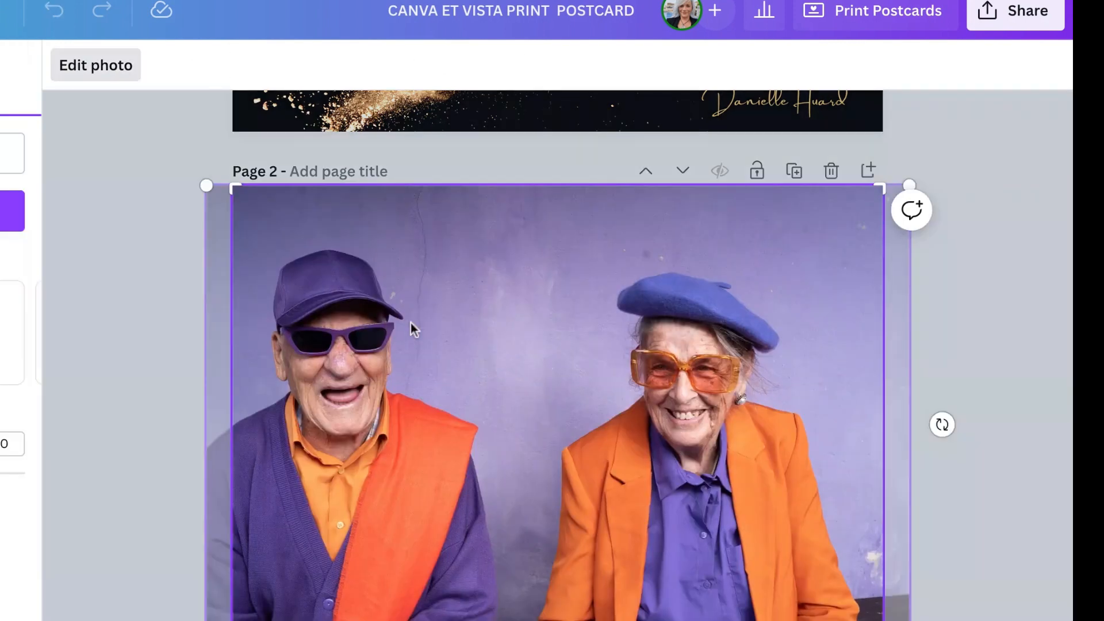
{"action": "left_click_drag", "start_coordinate": [411, 323], "coordinate": [473, 320]}
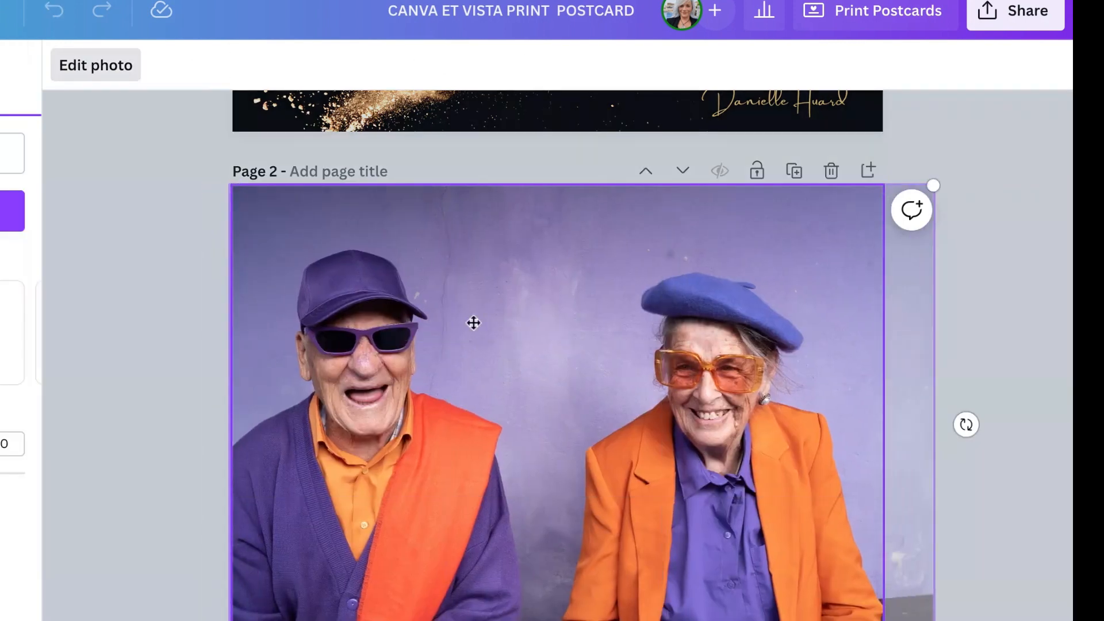
{"action": "left_click", "coordinate": [77, 504]}
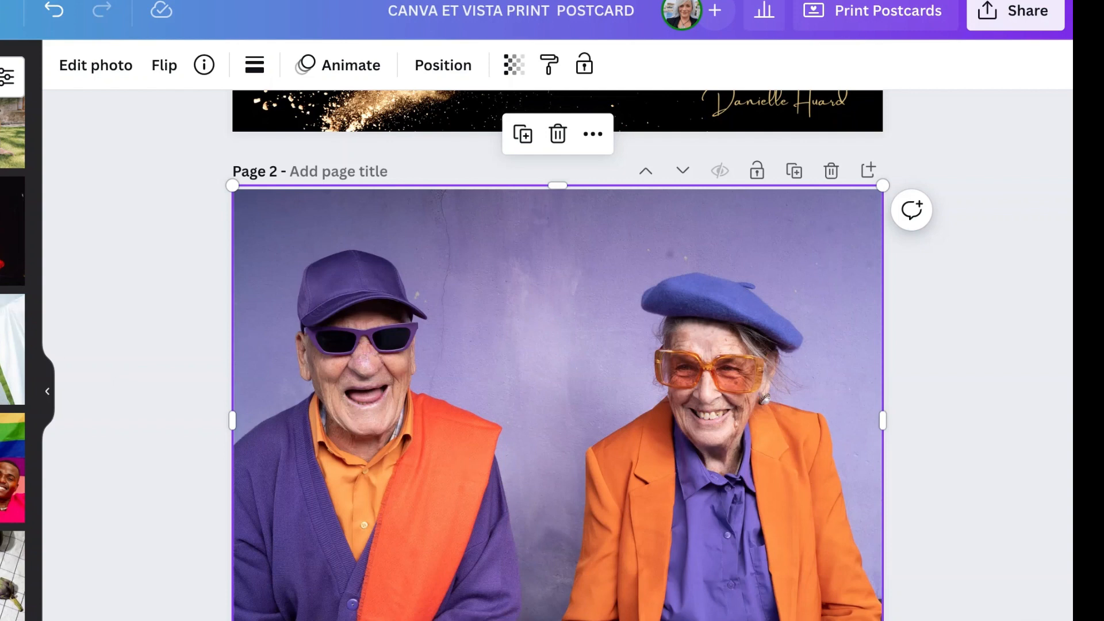
Add a heading to page 2, enlarge it to size 48,7 and place it near the top between the two seniors.
{"action": "left_click", "coordinate": [0, 299]}
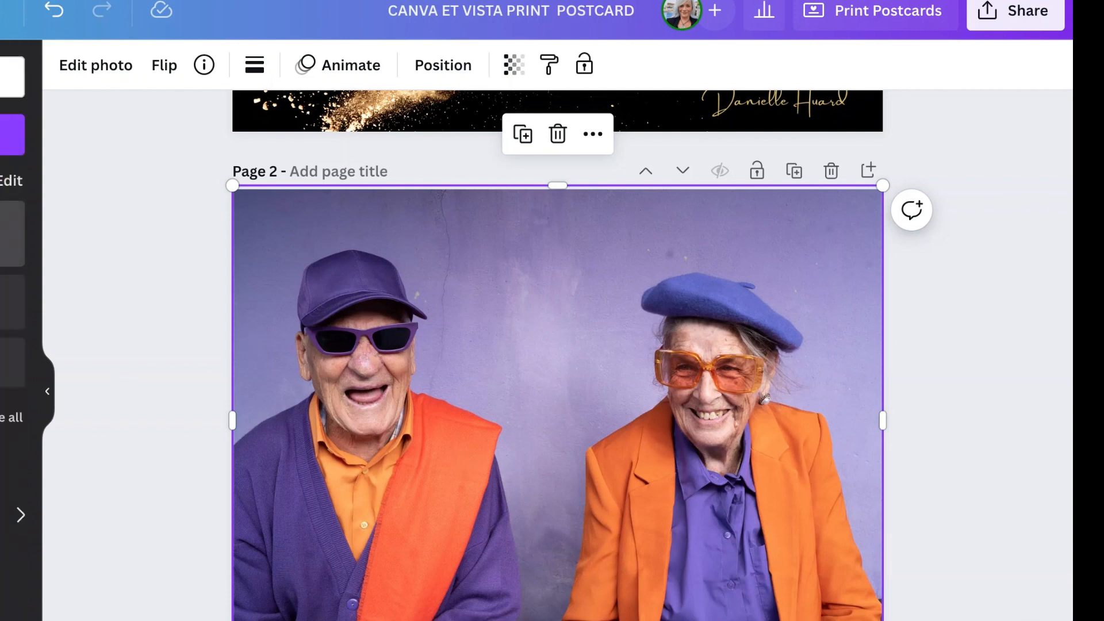
{"action": "left_click", "coordinate": [12, 234]}
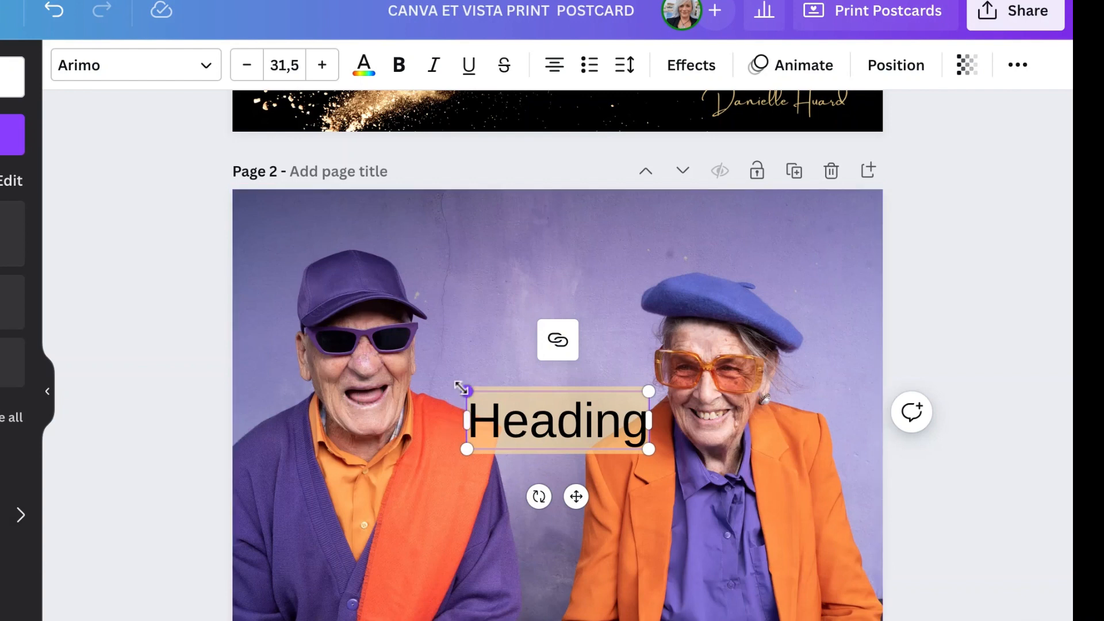
{"action": "left_click_drag", "start_coordinate": [465, 390], "coordinate": [368, 336]}
{"action": "left_click", "coordinate": [1062, 273]}
{"action": "mouse_move", "coordinate": [579, 405]}
{"action": "left_mouse_down"}
{"action": "mouse_move", "coordinate": [603, 295]}
{"action": "mouse_move", "coordinate": [579, 405]}
{"action": "left_mouse_up"}
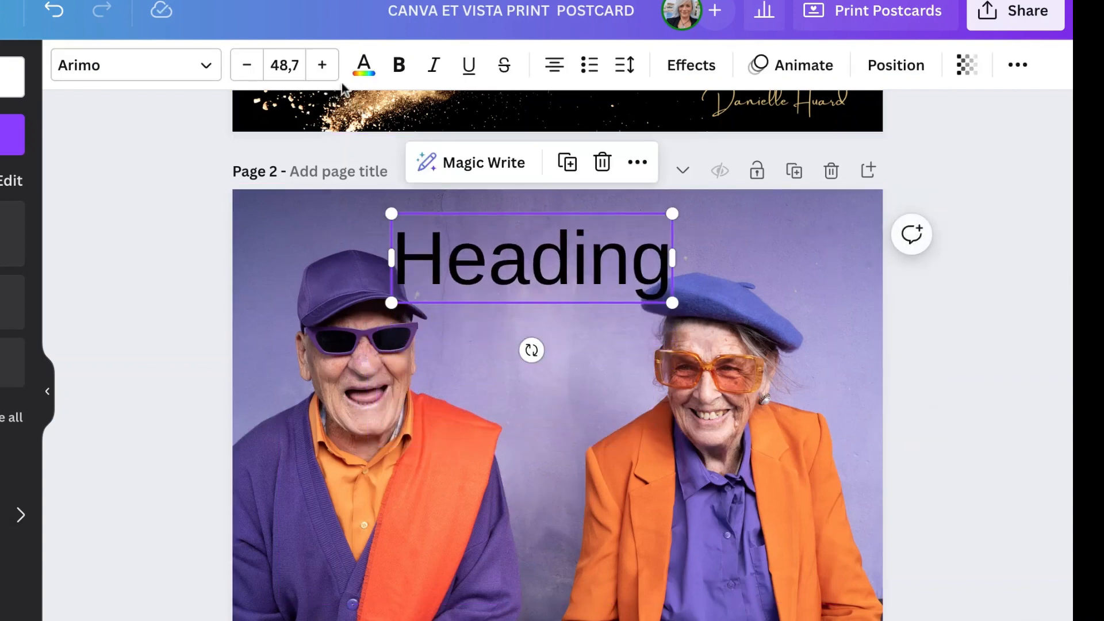
Colour the page 2 heading white and replace its text with "JOYEUX".
{"action": "left_click", "coordinate": [367, 78]}
{"action": "left_click", "coordinate": [1, 196]}
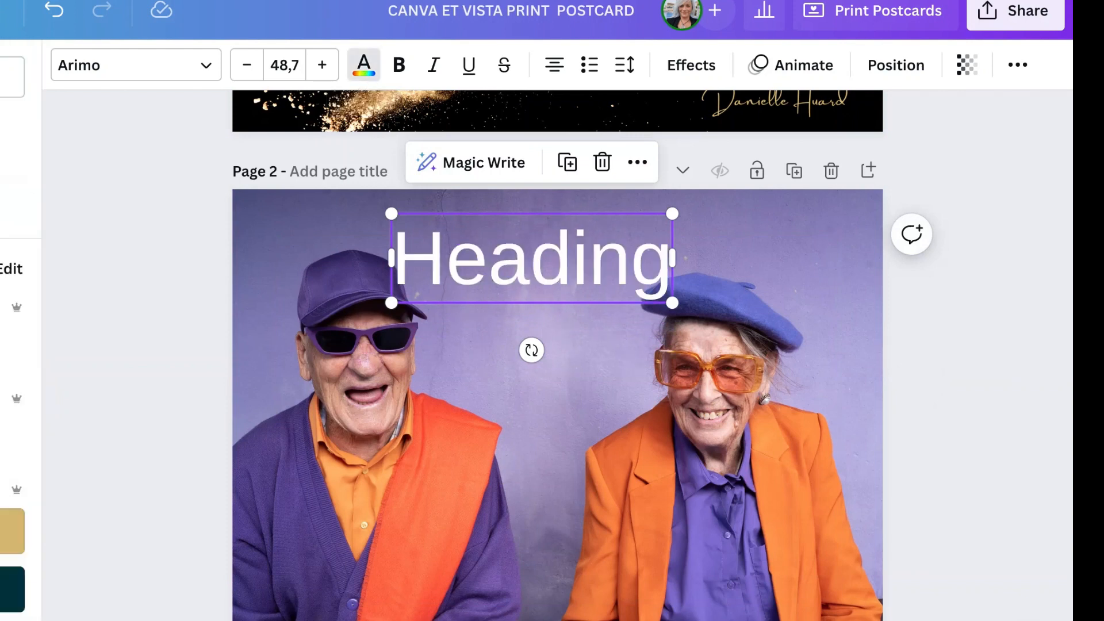
{"action": "double_click", "coordinate": [667, 260]}
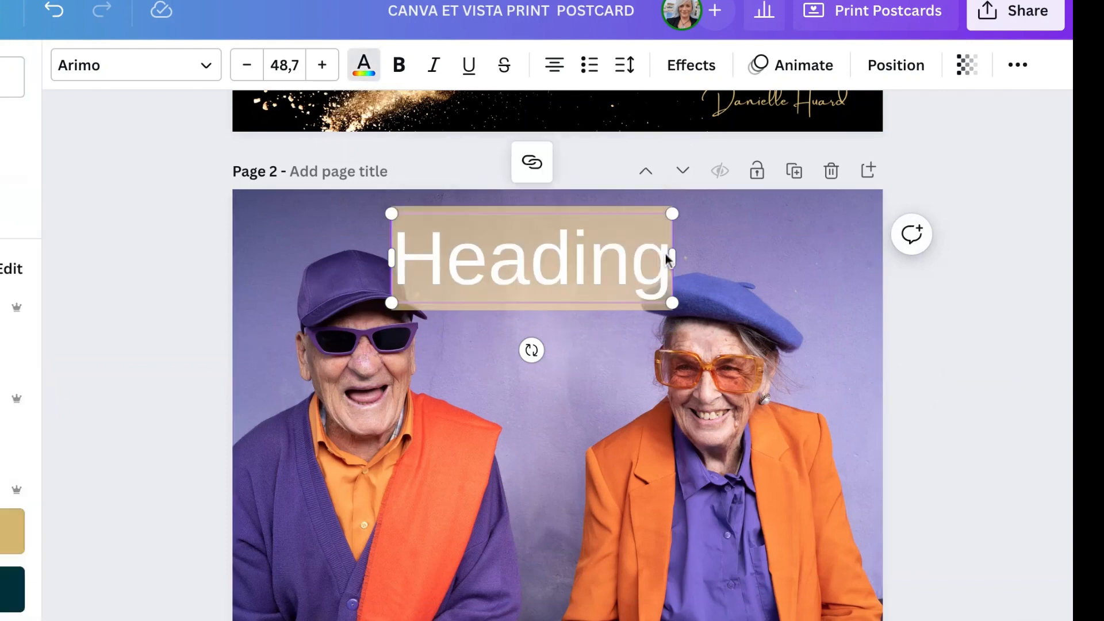
{"action": "key", "text": "Right"}
{"action": "key", "text": "BackSpace"}
{"action": "key", "text": "BackSpace"}
{"action": "key", "text": "BackSpace"}
{"action": "key", "text": "BackSpace"}
{"action": "key", "text": "BackSpace"}
{"action": "key", "text": "BackSpace"}
{"action": "key", "text": "BackSpace"}
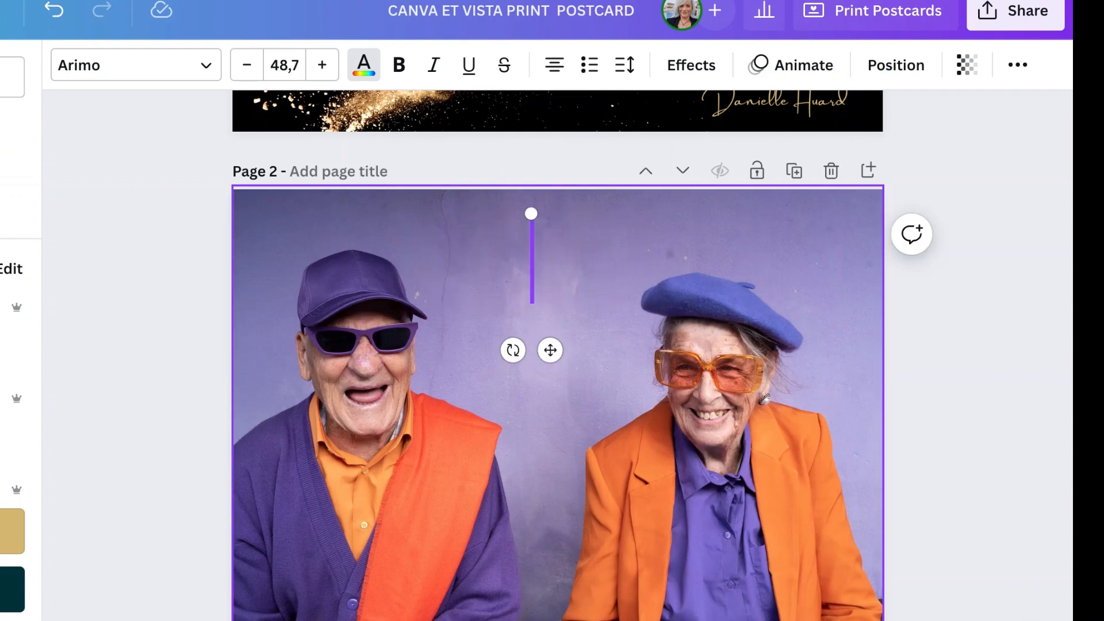
{"action": "type", "text": "JOYE"}
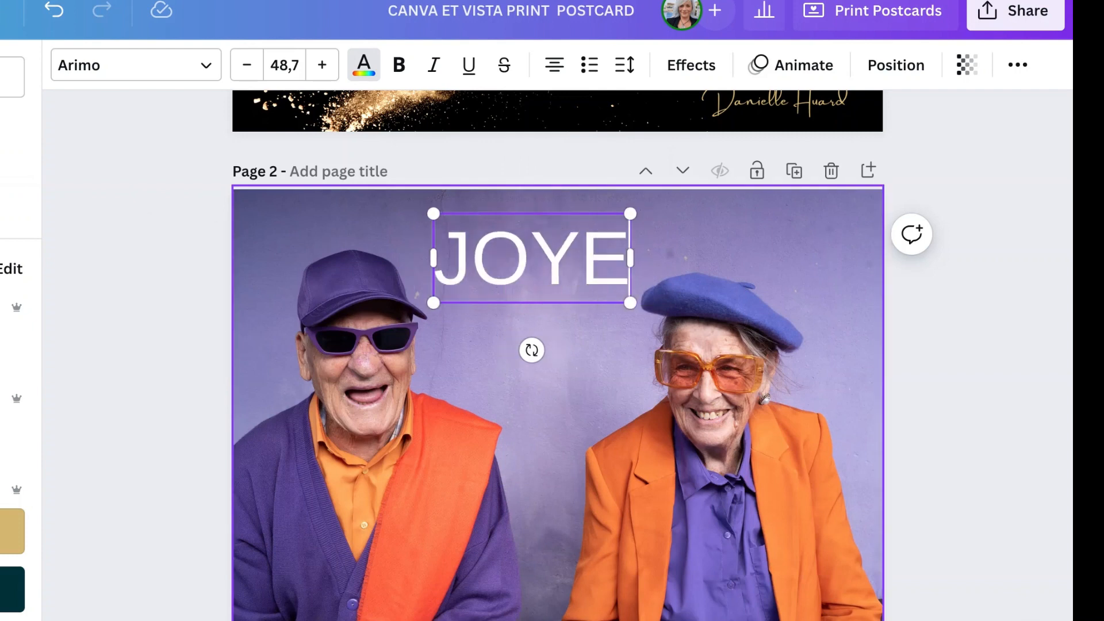
{"action": "type", "text": "UX"}
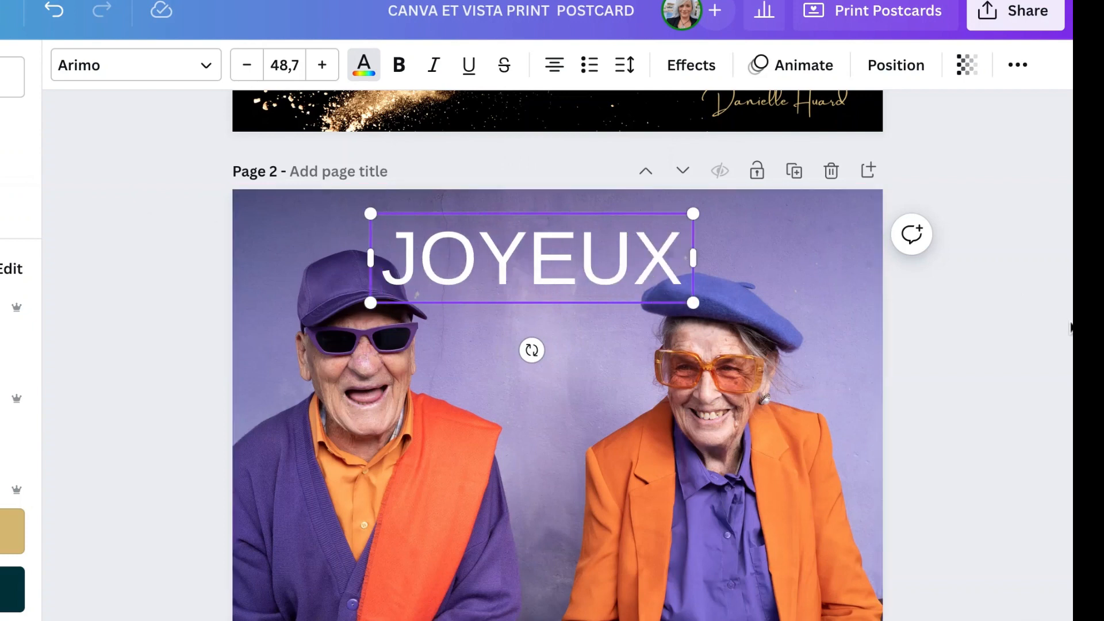
Shrink the "JOYEUX" heading to size 42,5 and adjust its position between the two seniors' hats.
{"action": "left_click", "coordinate": [972, 301]}
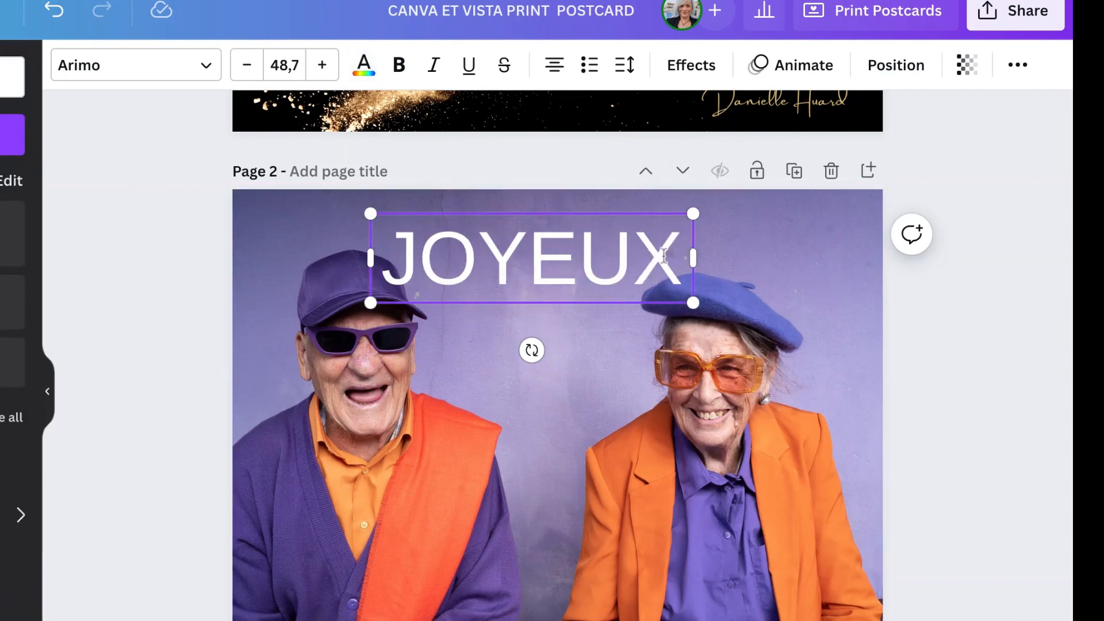
{"action": "left_click", "coordinate": [650, 256]}
{"action": "left_click", "coordinate": [965, 262]}
{"action": "left_click", "coordinate": [611, 279]}
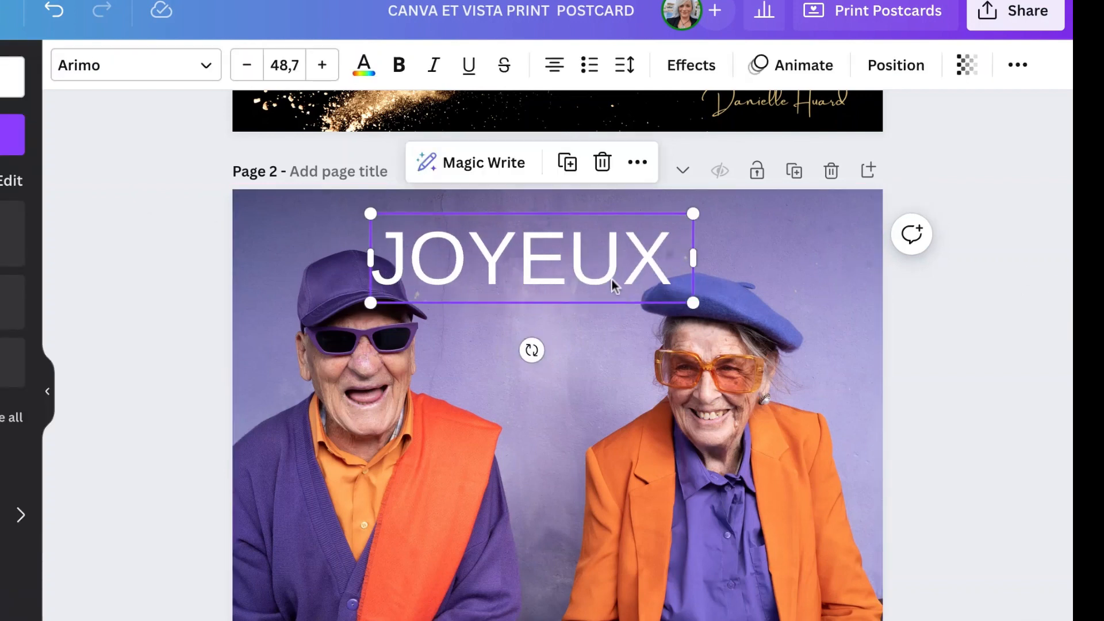
{"action": "left_click_drag", "start_coordinate": [612, 280], "coordinate": [615, 284]}
{"action": "left_click_drag", "start_coordinate": [396, 303], "coordinate": [437, 293]}
{"action": "left_click_drag", "start_coordinate": [549, 250], "coordinate": [506, 251]}
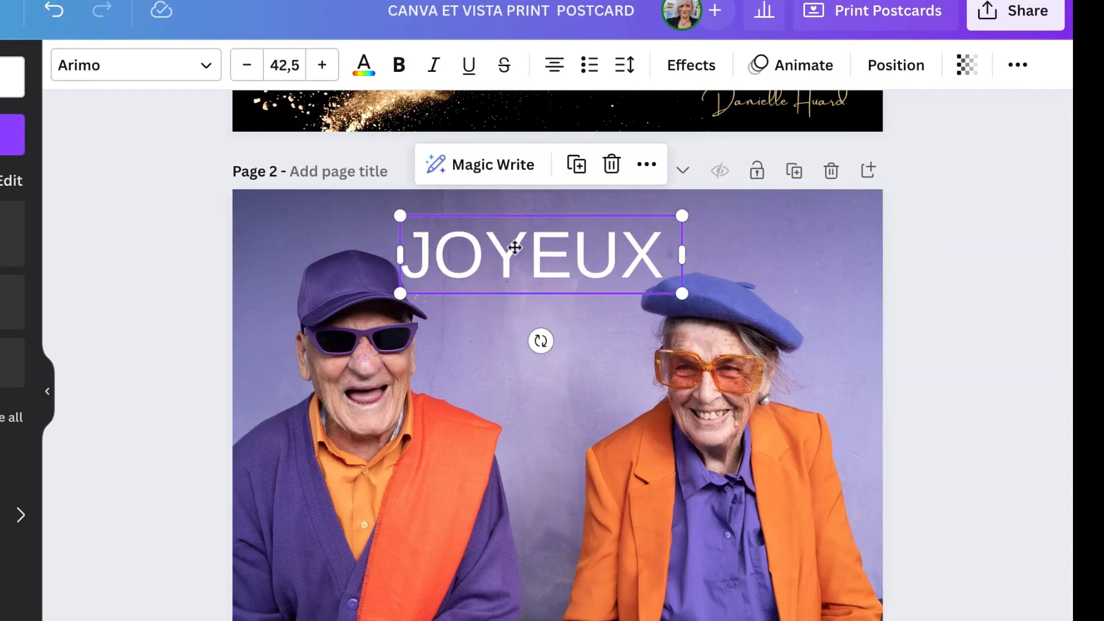
{"action": "left_click", "coordinate": [990, 340]}
Move the postcard back page with the address lines up one place, to page 4.
{"action": "scroll", "coordinate": [990, 340], "scroll_direction": "down", "scroll_amount": 20}
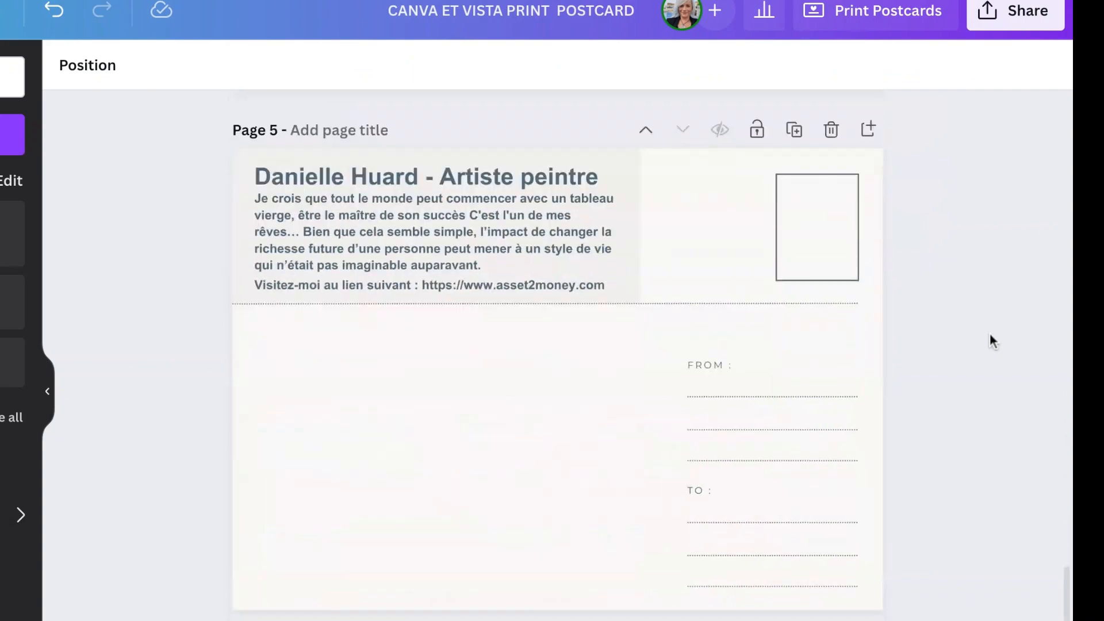
{"action": "scroll", "coordinate": [840, 401], "scroll_direction": "up", "scroll_amount": 9}
{"action": "scroll", "coordinate": [850, 503], "scroll_direction": "down", "scroll_amount": 4}
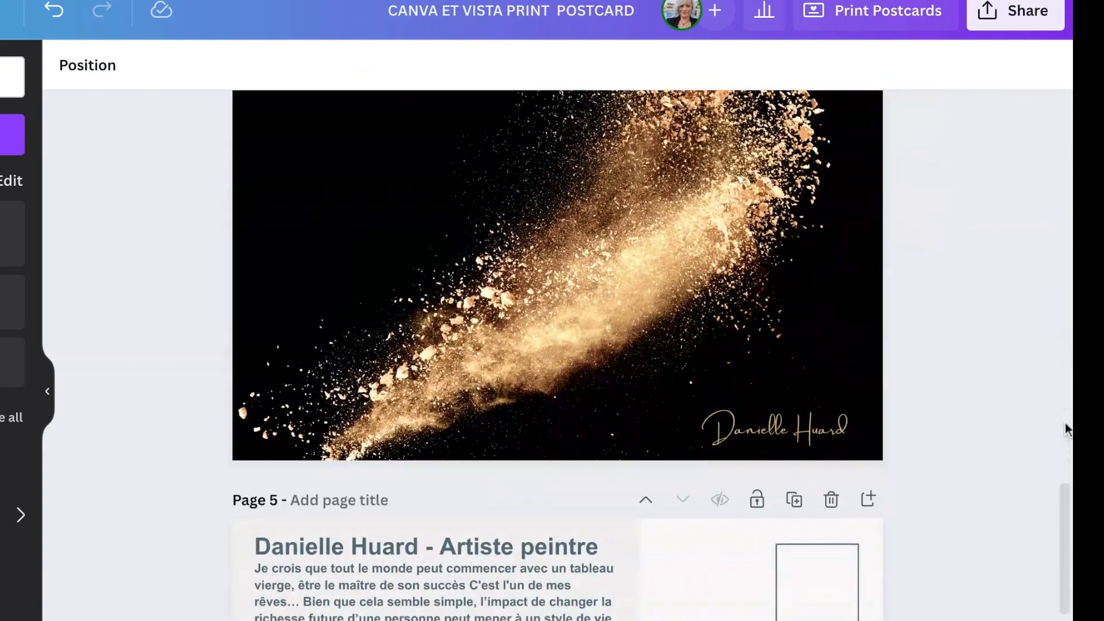
{"action": "left_click", "coordinate": [646, 500]}
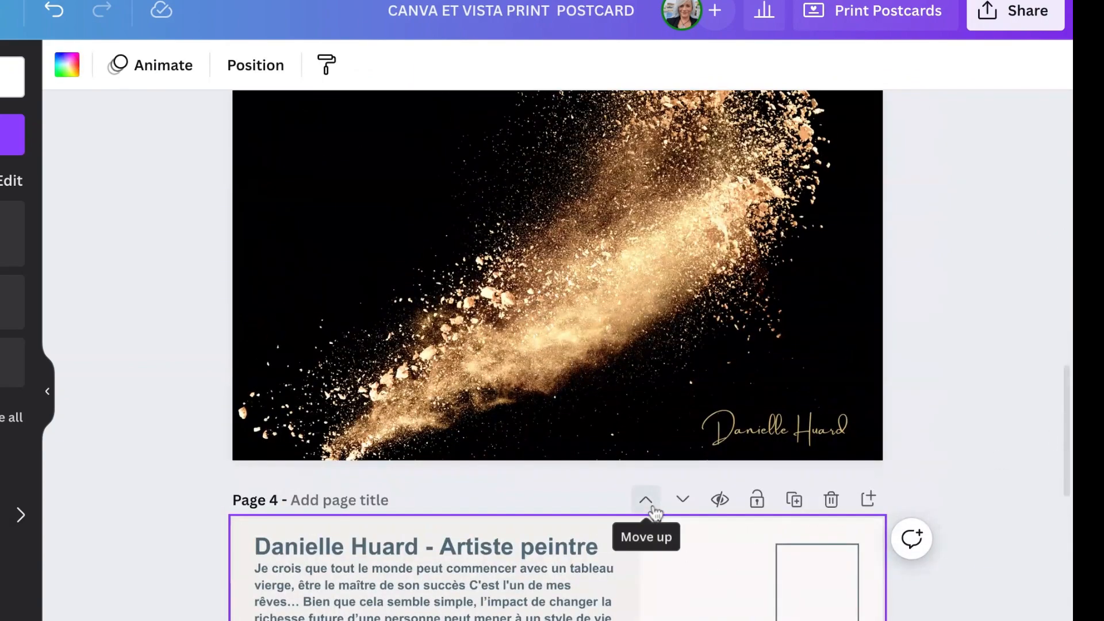
Reorder the pages so the "JOYEUX" front comes first and the postcard back with the address lines follows as page 2.
{"action": "left_click", "coordinate": [646, 498]}
{"action": "scroll", "coordinate": [655, 514], "scroll_direction": "up", "scroll_amount": 6}
{"action": "scroll", "coordinate": [656, 514], "scroll_direction": "down", "scroll_amount": 7}
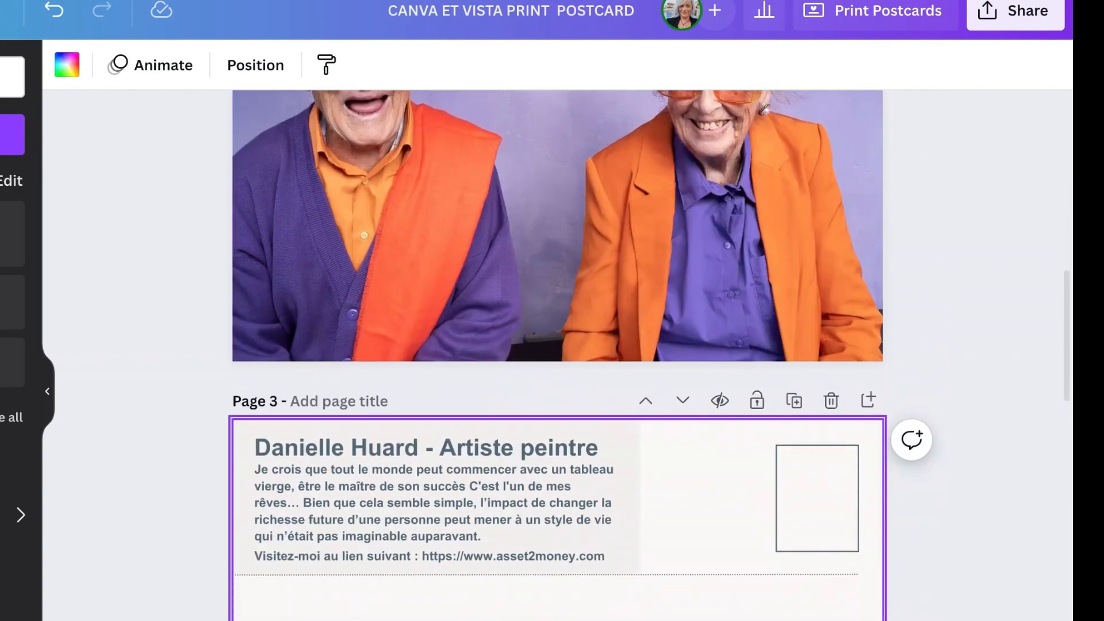
{"action": "scroll", "coordinate": [656, 480], "scroll_direction": "up", "scroll_amount": 8}
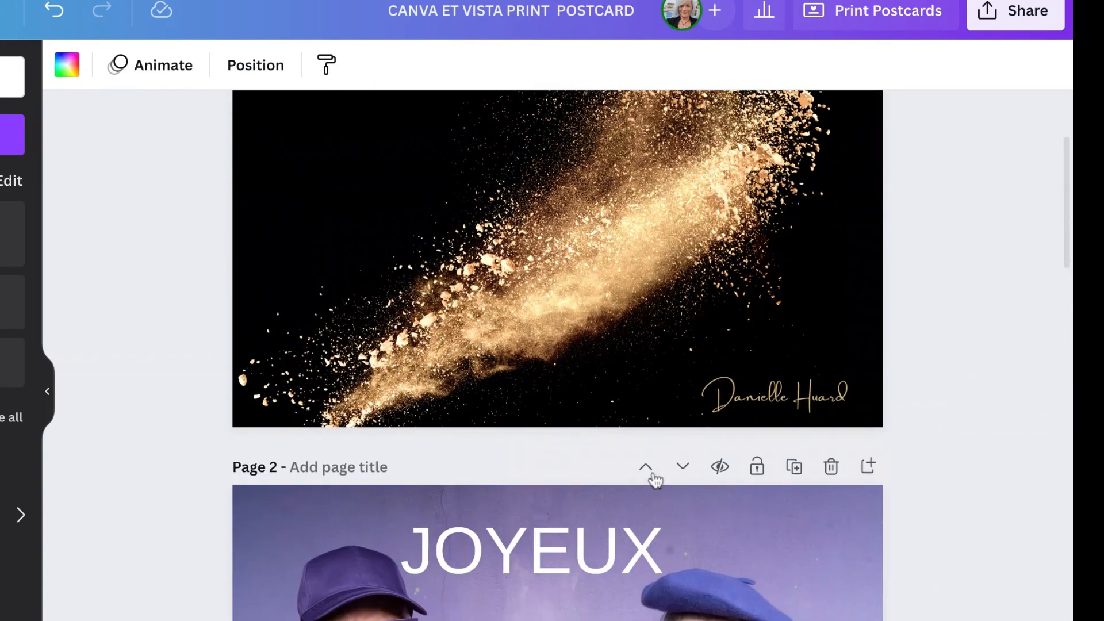
{"action": "left_click", "coordinate": [654, 475]}
{"action": "scroll", "coordinate": [651, 463], "scroll_direction": "down", "scroll_amount": 10}
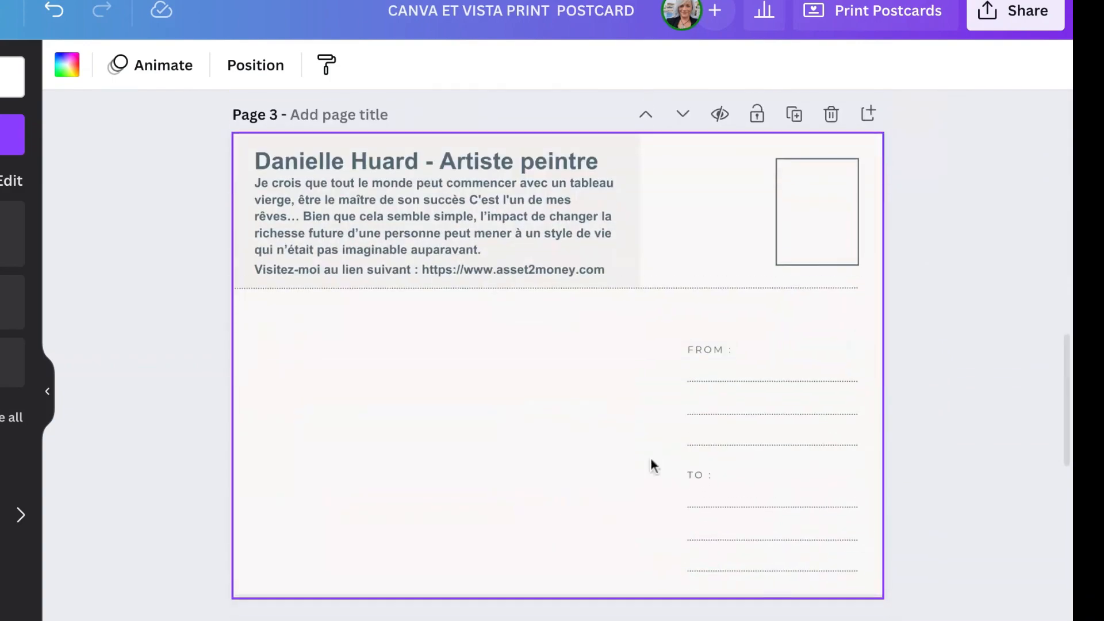
{"action": "scroll", "coordinate": [650, 463], "scroll_direction": "up", "scroll_amount": 2}
{"action": "left_click", "coordinate": [644, 219]}
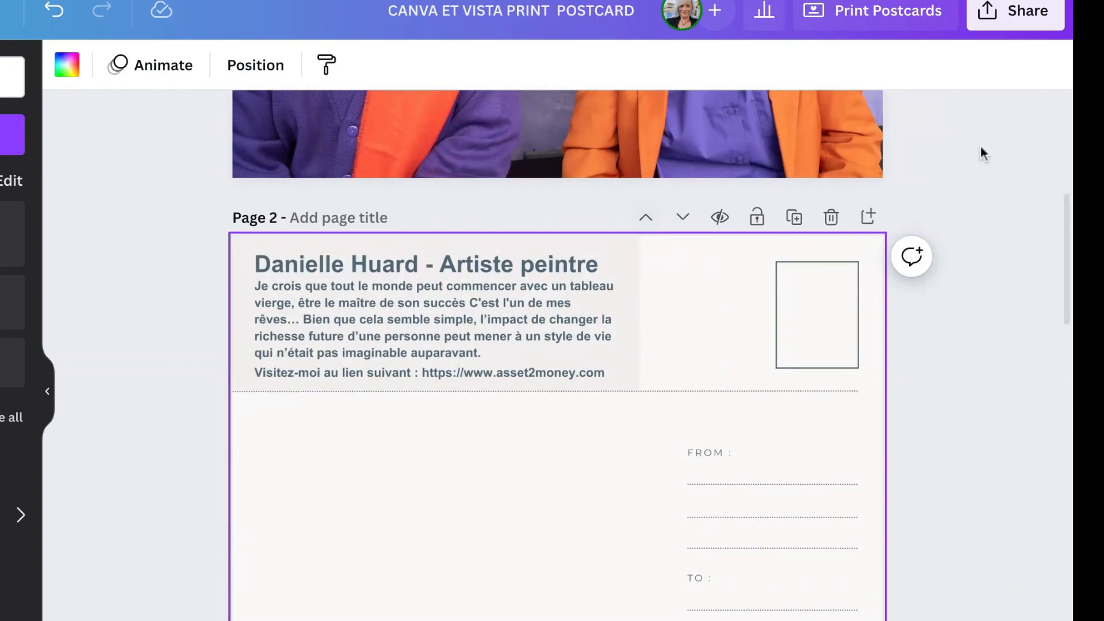
Open the download options and limit the page selection to pages 1 and 2.
{"action": "left_click", "coordinate": [1038, 18]}
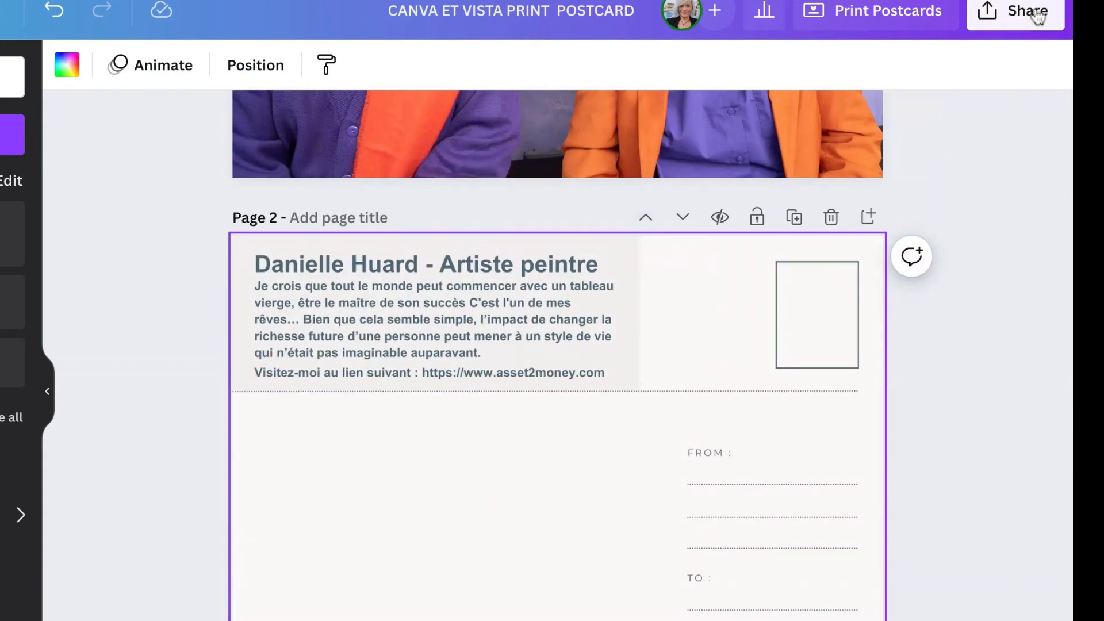
{"action": "left_click", "coordinate": [752, 527]}
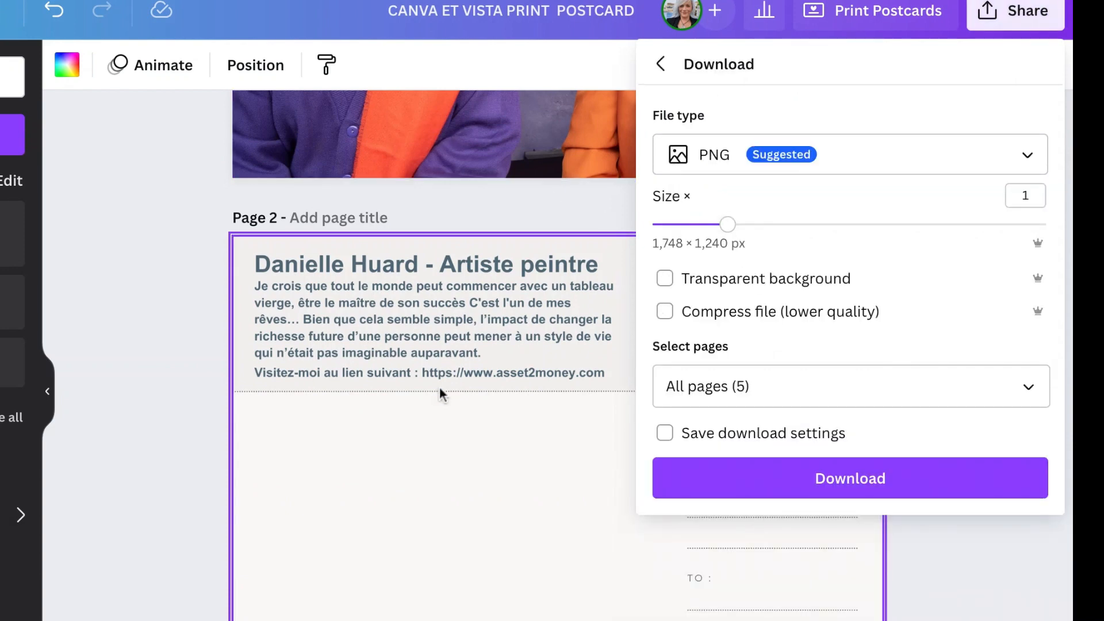
{"action": "left_click", "coordinate": [1025, 390]}
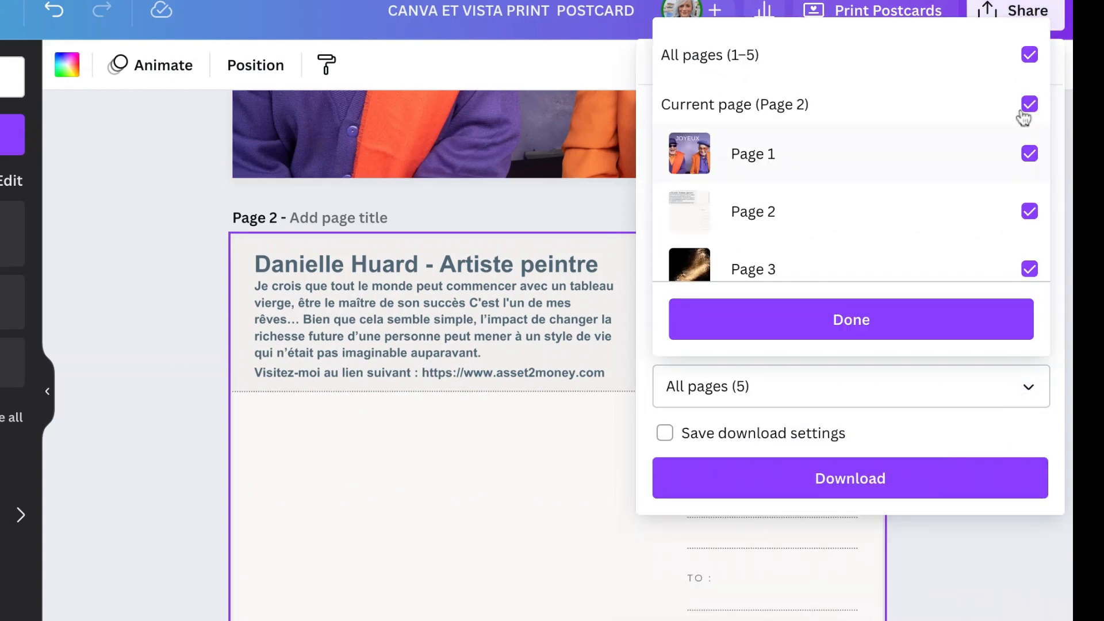
{"action": "left_click", "coordinate": [1030, 55]}
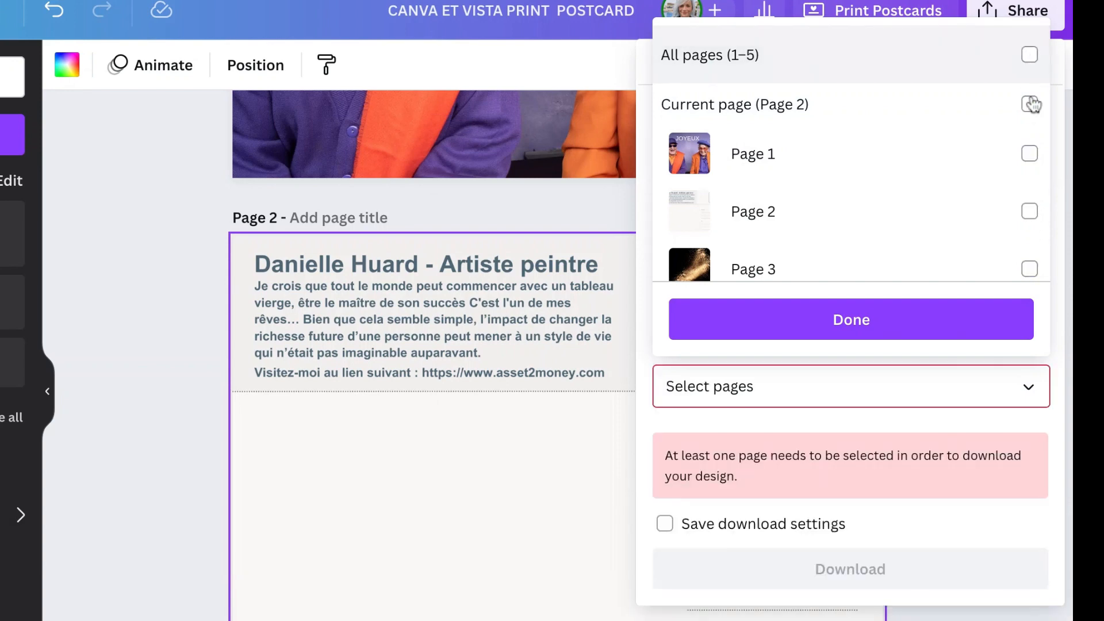
{"action": "left_click", "coordinate": [1029, 153]}
{"action": "left_click", "coordinate": [1030, 210]}
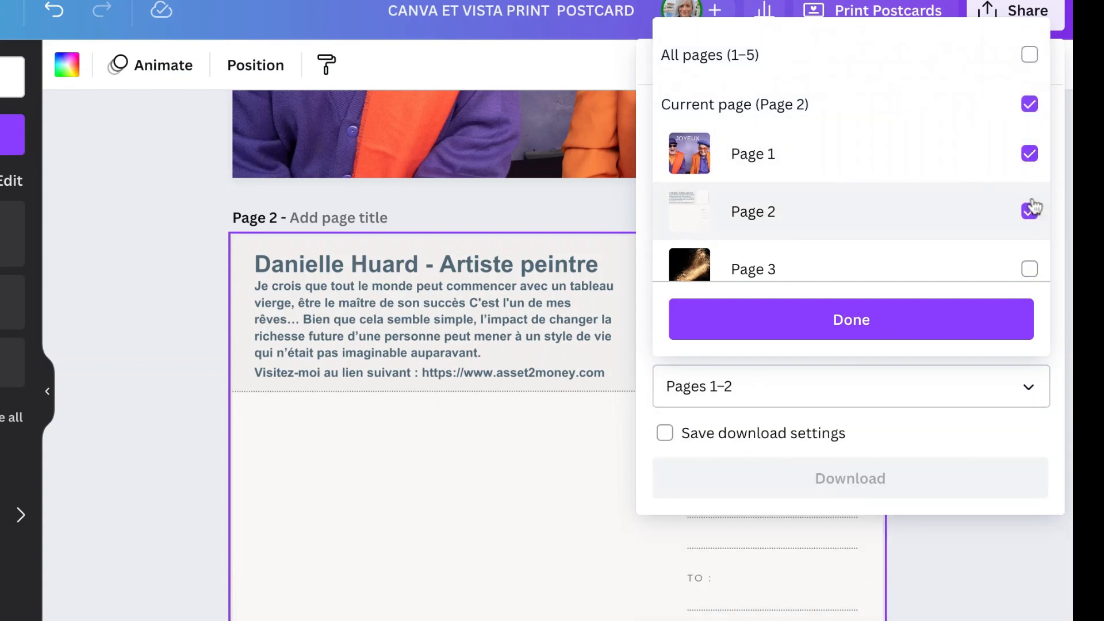
{"action": "left_click", "coordinate": [838, 335]}
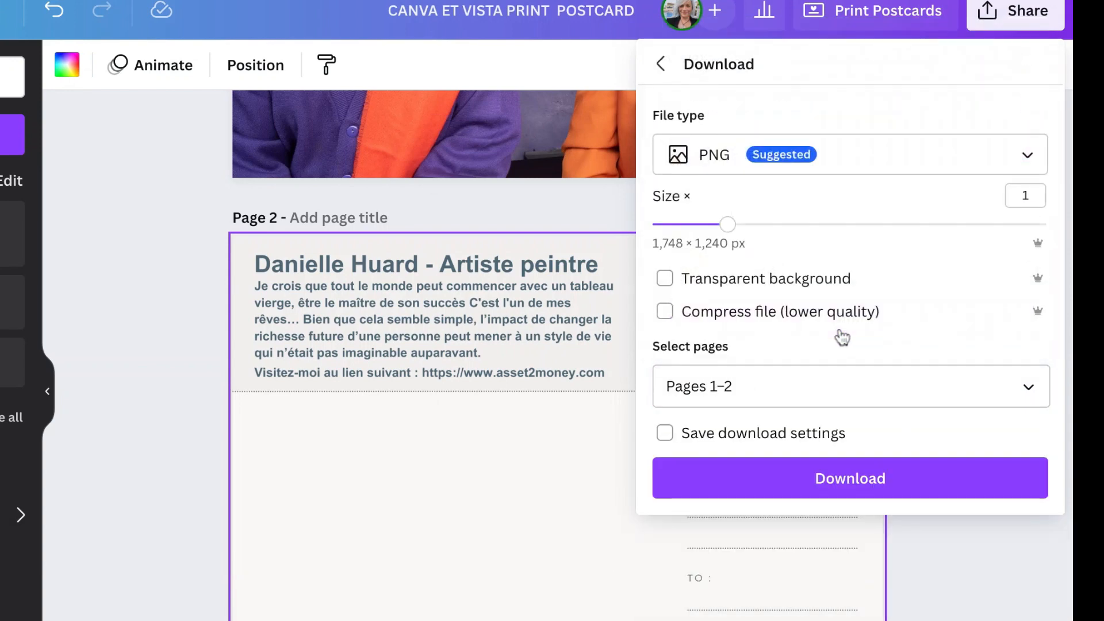
Set the download file type to JPG and close the download options.
{"action": "left_click", "coordinate": [1026, 157]}
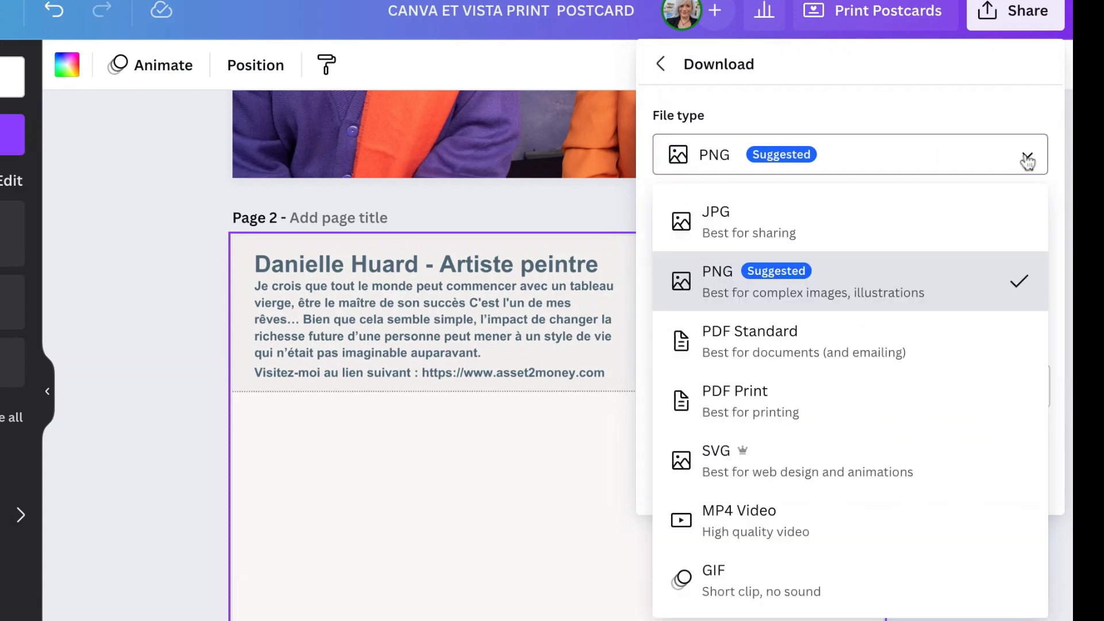
{"action": "left_click", "coordinate": [785, 240]}
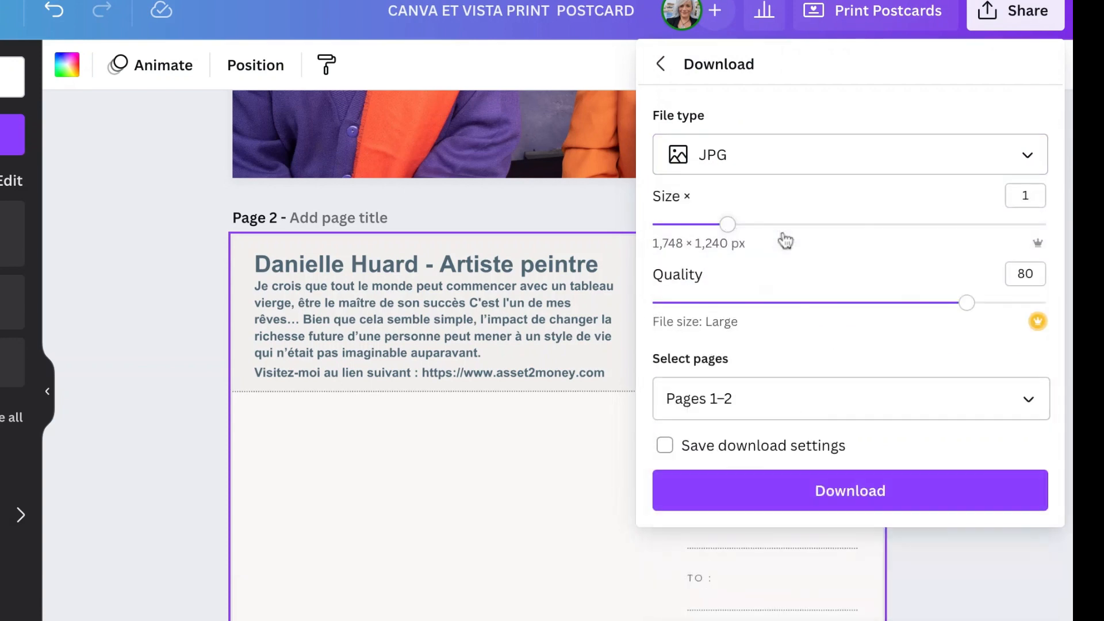
{"action": "left_click", "coordinate": [168, 397]}
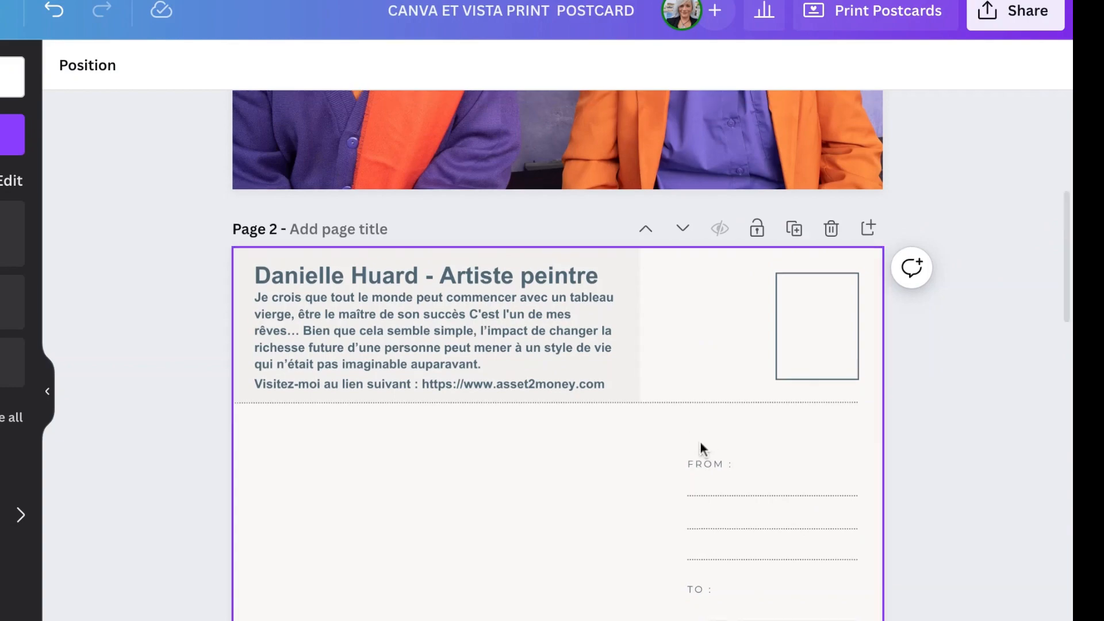
{"action": "scroll", "coordinate": [699, 441], "scroll_direction": "up", "scroll_amount": 7}
{"action": "scroll", "coordinate": [701, 442], "scroll_direction": "down", "scroll_amount": 2}
{"action": "scroll", "coordinate": [702, 448], "scroll_direction": "down", "scroll_amount": 20}
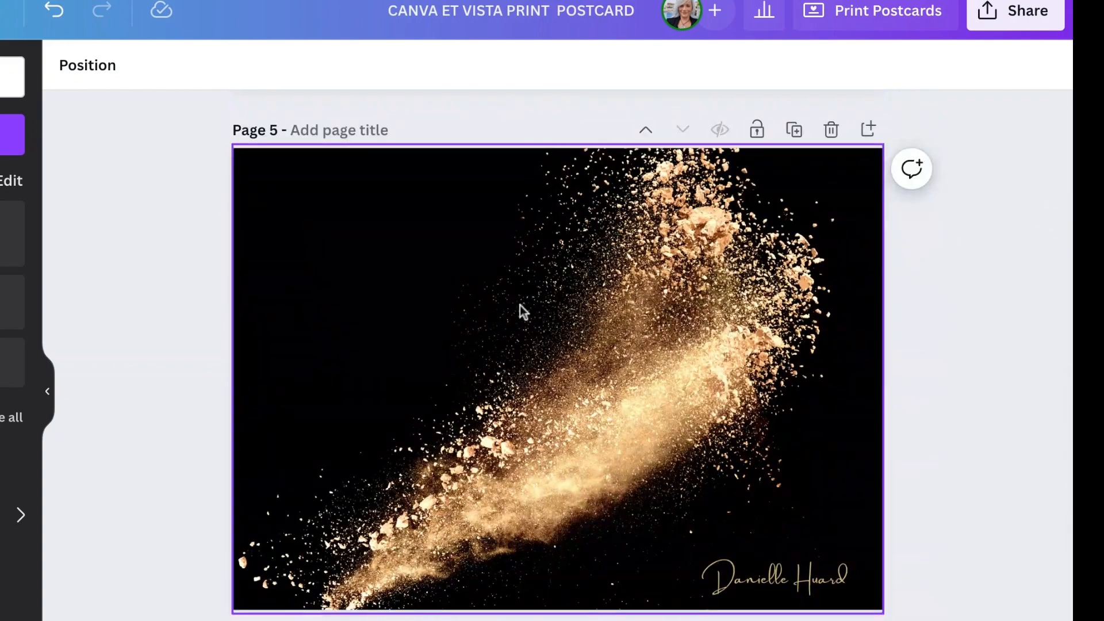
{"action": "scroll", "coordinate": [522, 305], "scroll_direction": "up", "scroll_amount": 20}
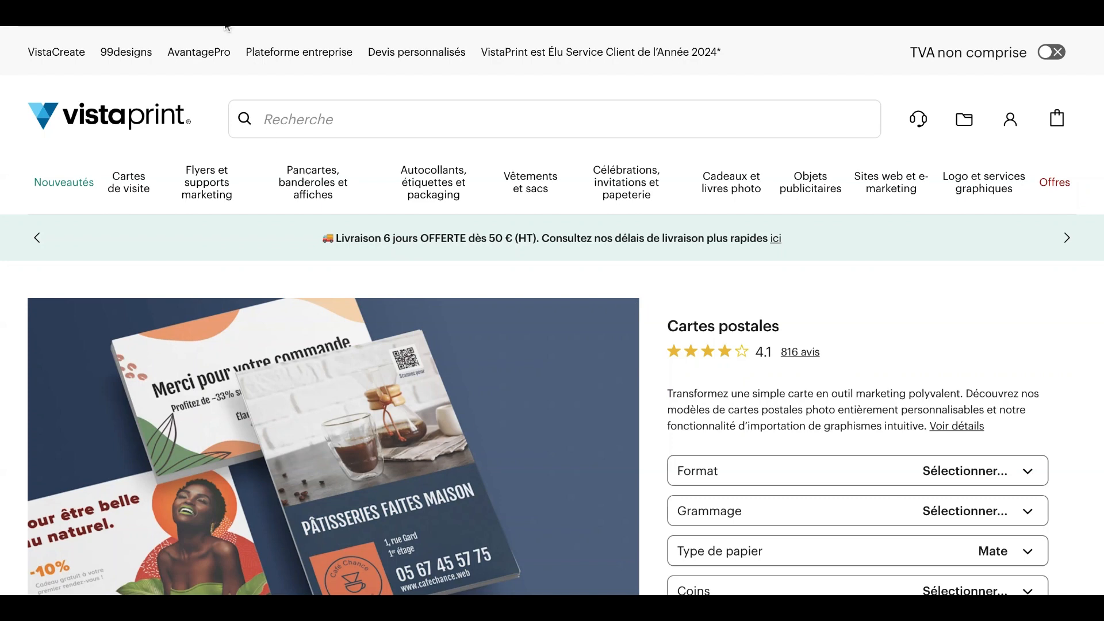
On the VistaPrint site, search for "carte postale" and open the "Cartes postales" product page.
{"action": "mouse_move", "coordinate": [291, 206]}
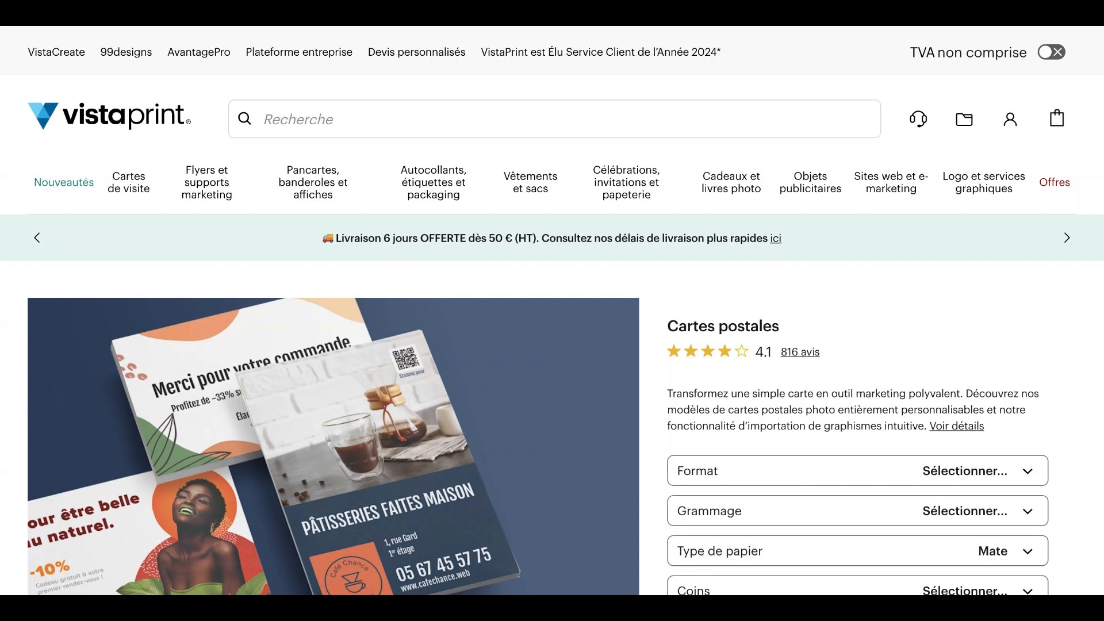
{"action": "left_click", "coordinate": [274, 120]}
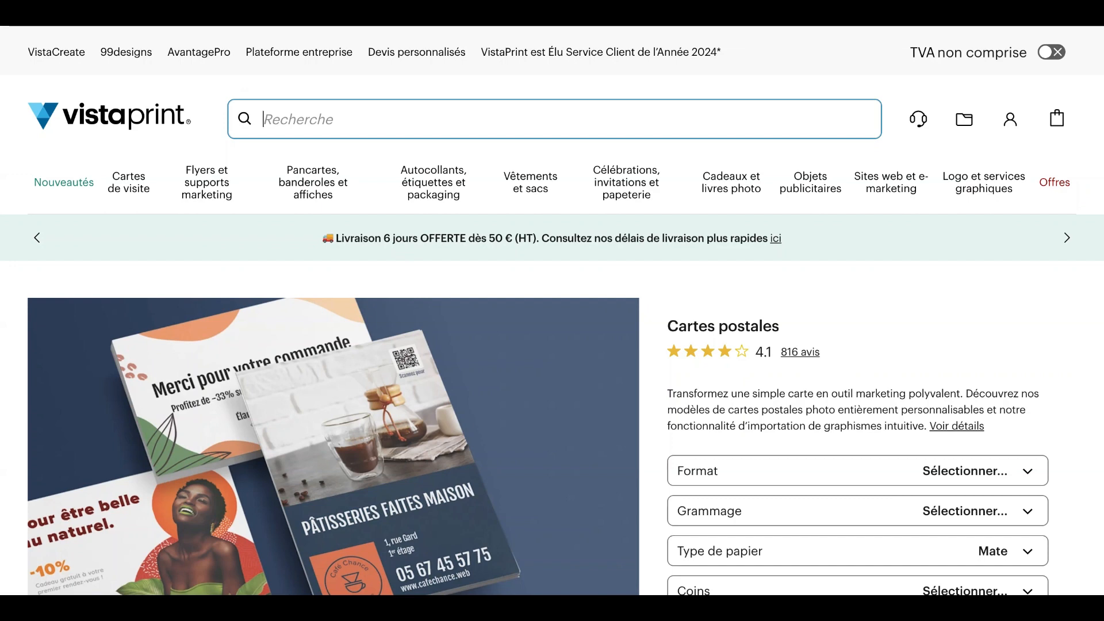
{"action": "type", "text": "carte"}
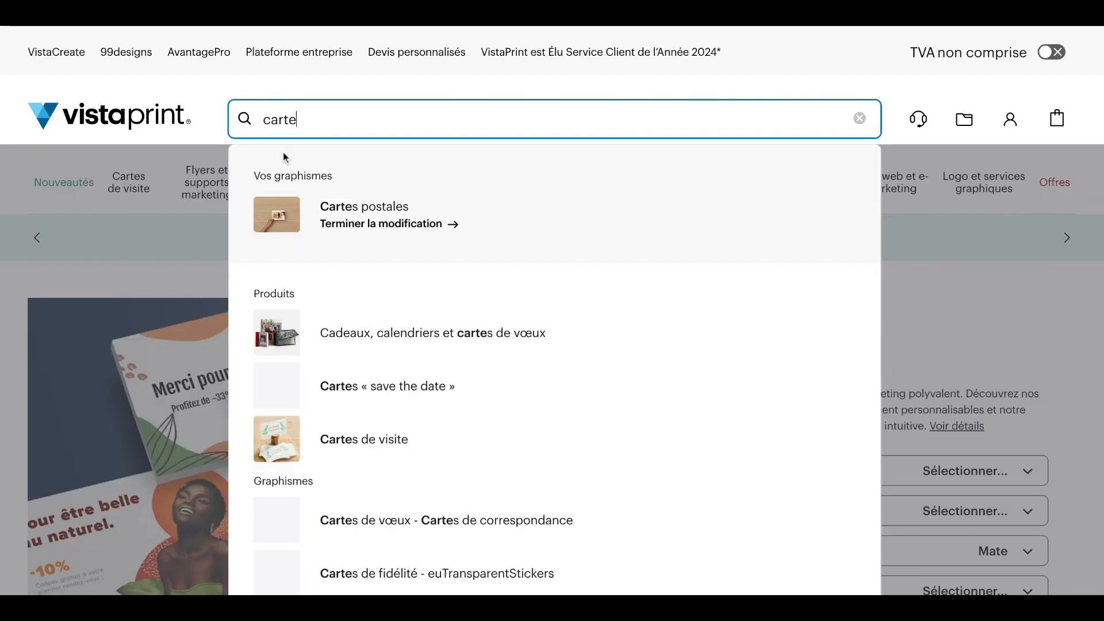
{"action": "scroll", "coordinate": [388, 345], "scroll_direction": "down", "scroll_amount": 1}
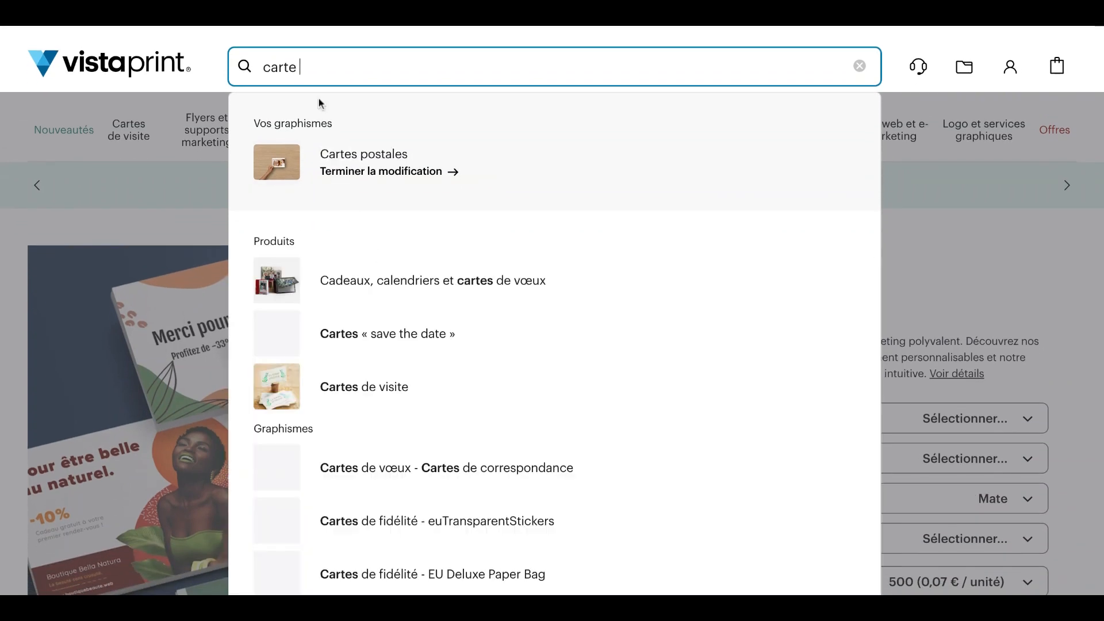
{"action": "type", "text": "postale"}
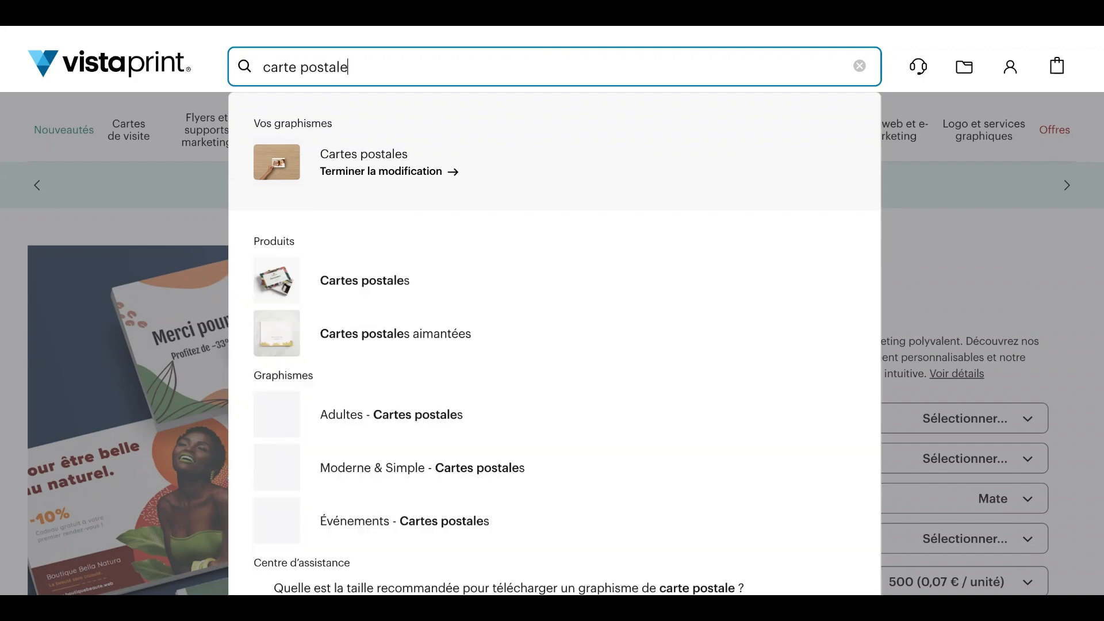
{"action": "left_click", "coordinate": [364, 289]}
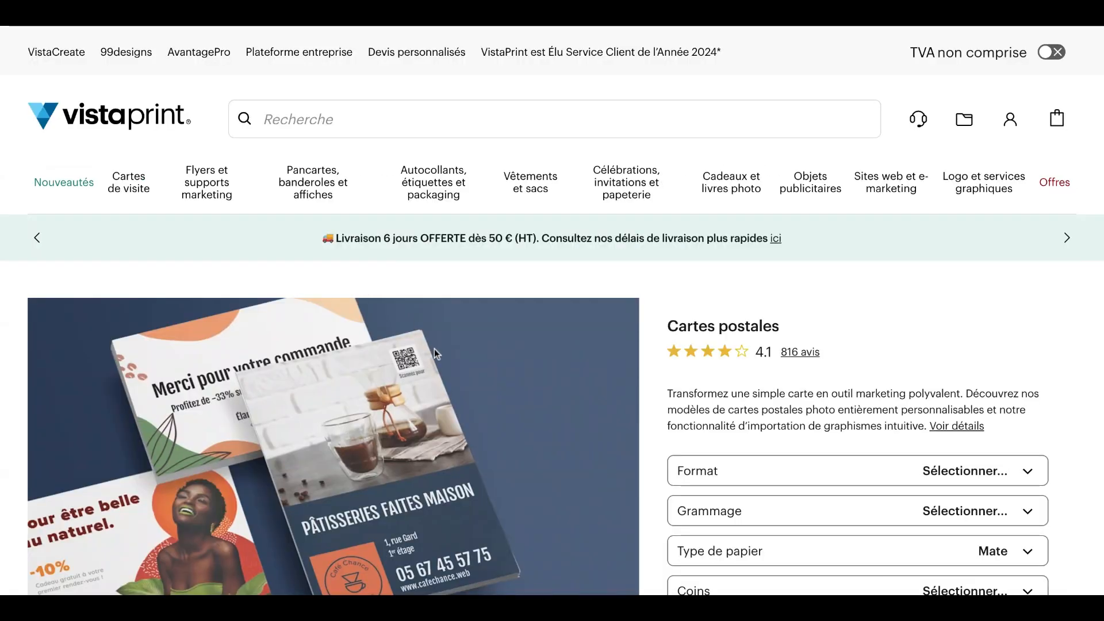
Set the postcard format to A6 (105 x 148 mm) and the paper weight (Grammage) to Premium.
{"action": "scroll", "coordinate": [434, 349], "scroll_direction": "down", "scroll_amount": 7}
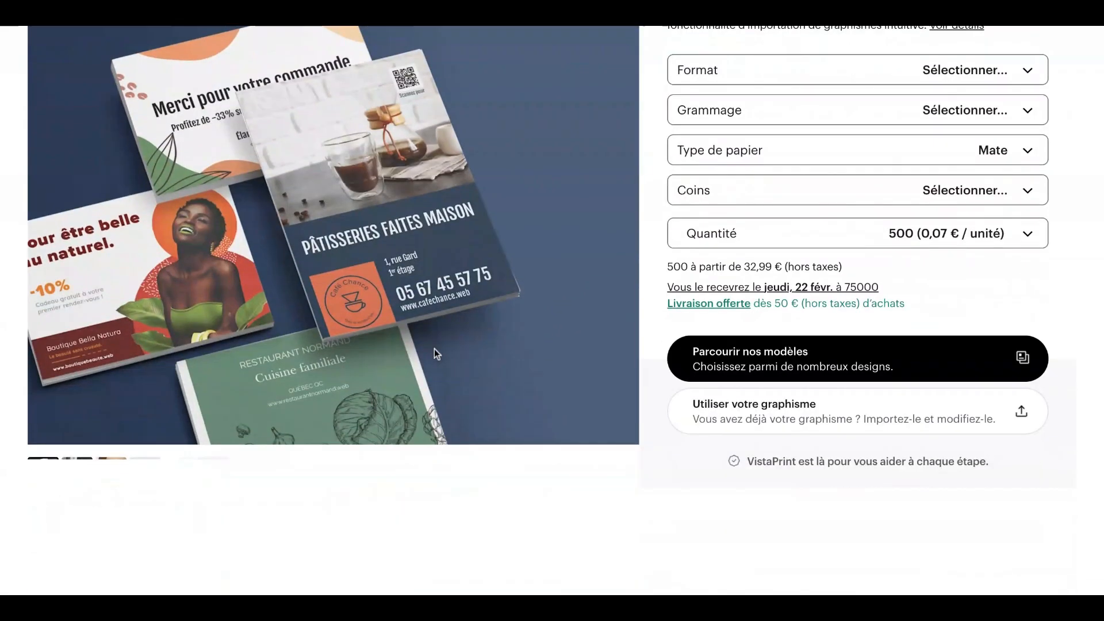
{"action": "scroll", "coordinate": [434, 349], "scroll_direction": "up", "scroll_amount": 4}
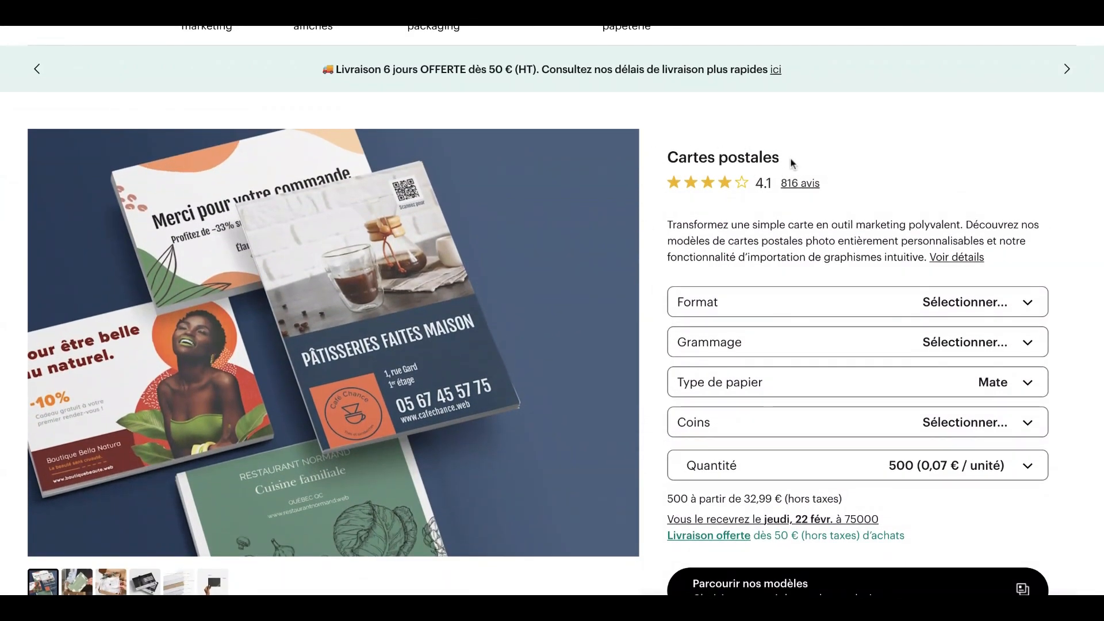
{"action": "scroll", "coordinate": [810, 166], "scroll_direction": "down", "scroll_amount": 1}
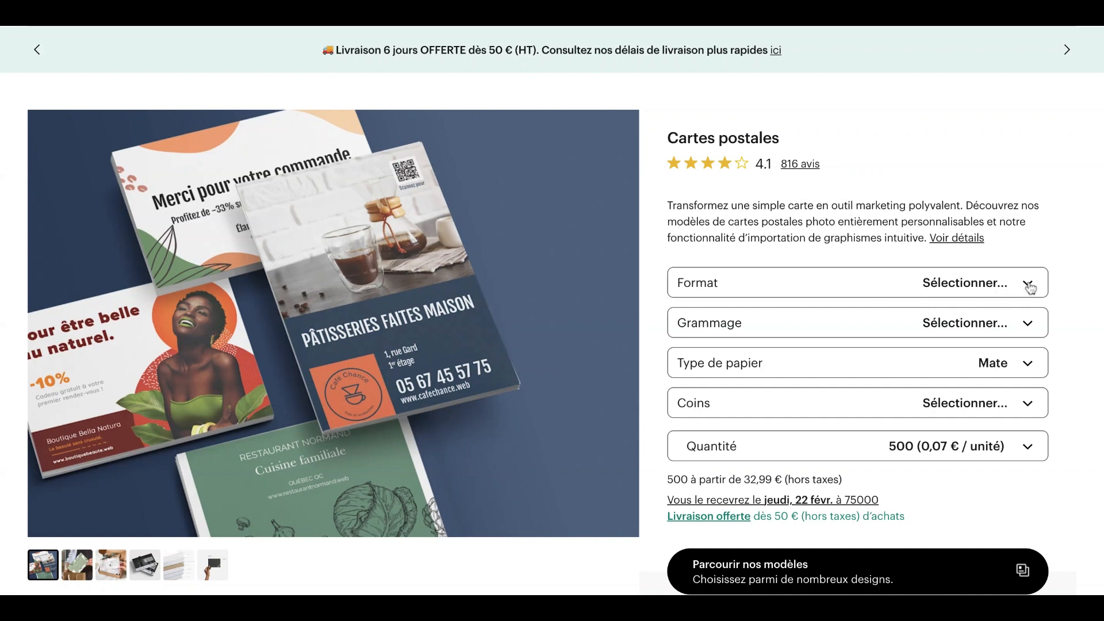
{"action": "left_click", "coordinate": [977, 291]}
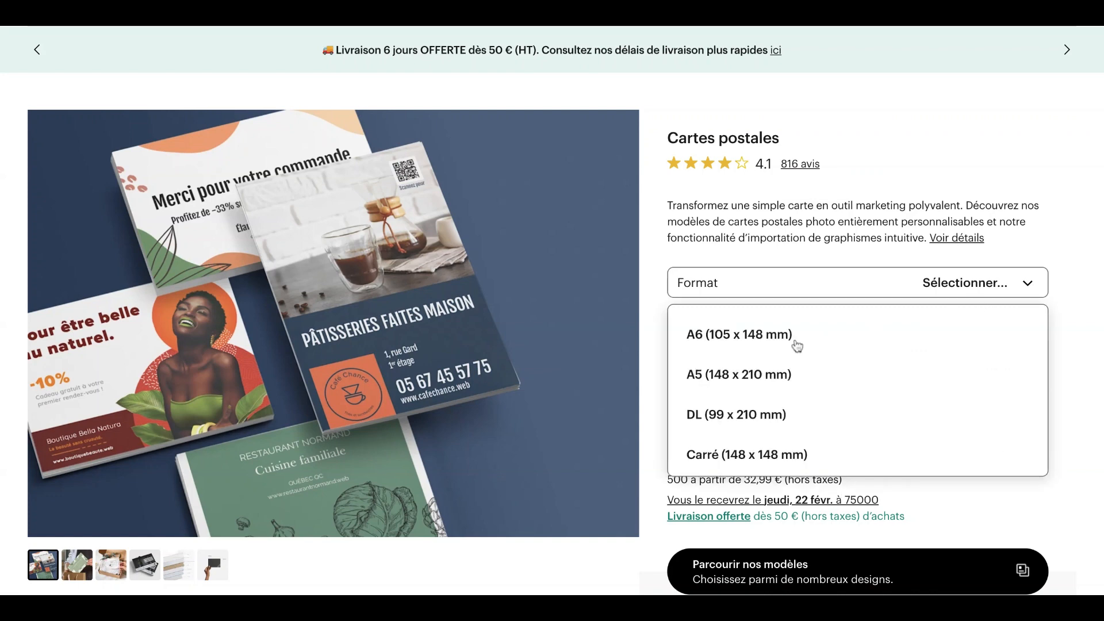
{"action": "left_click", "coordinate": [759, 339]}
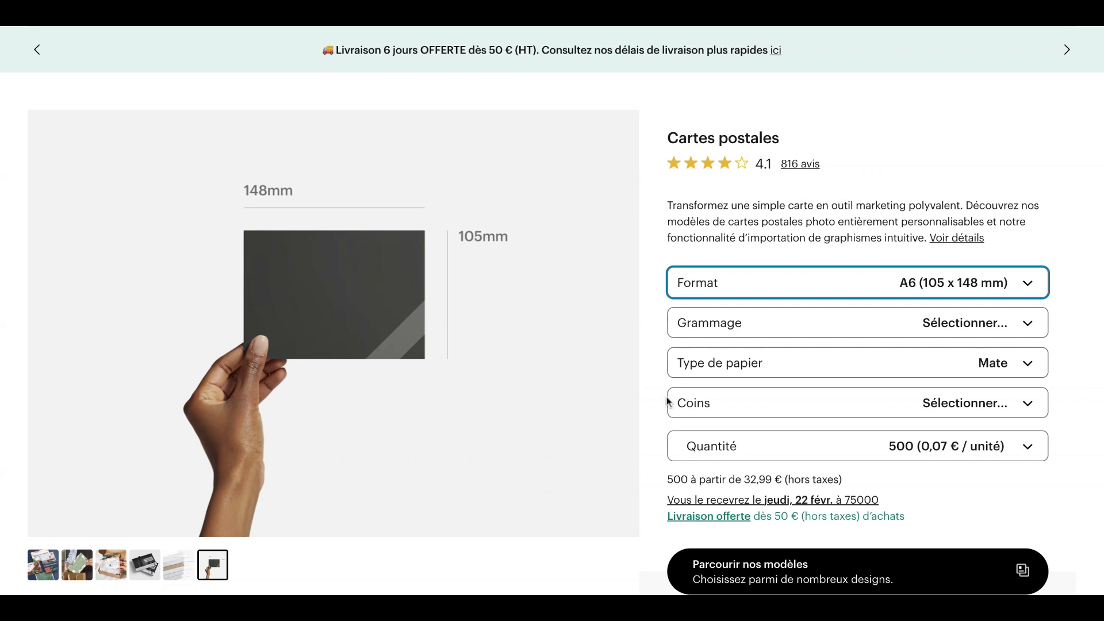
{"action": "left_click", "coordinate": [1028, 325]}
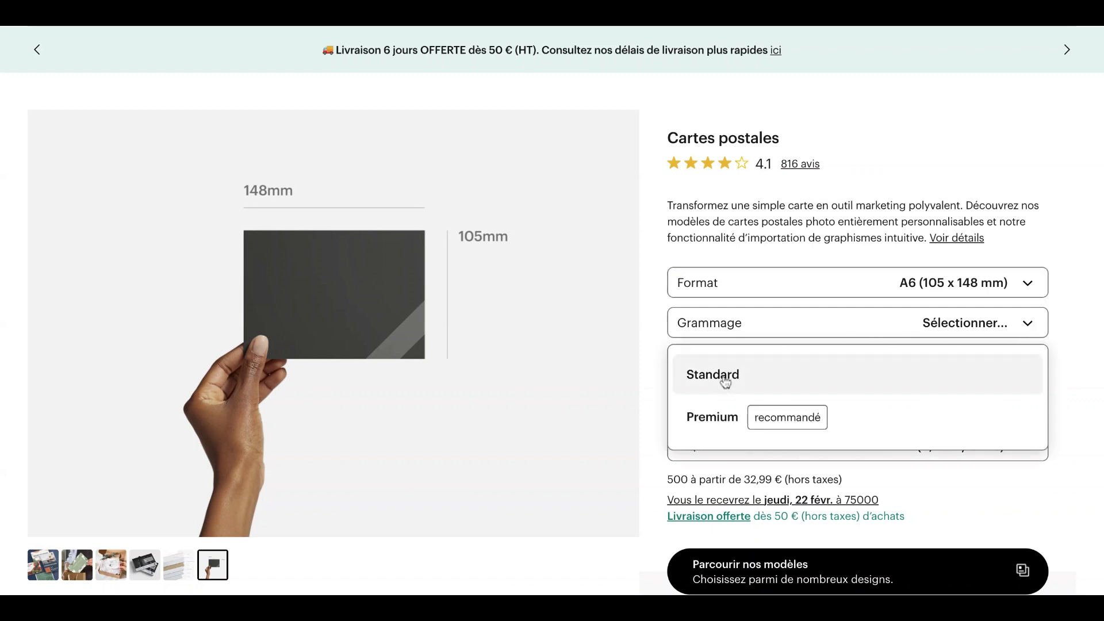
{"action": "left_click", "coordinate": [726, 421]}
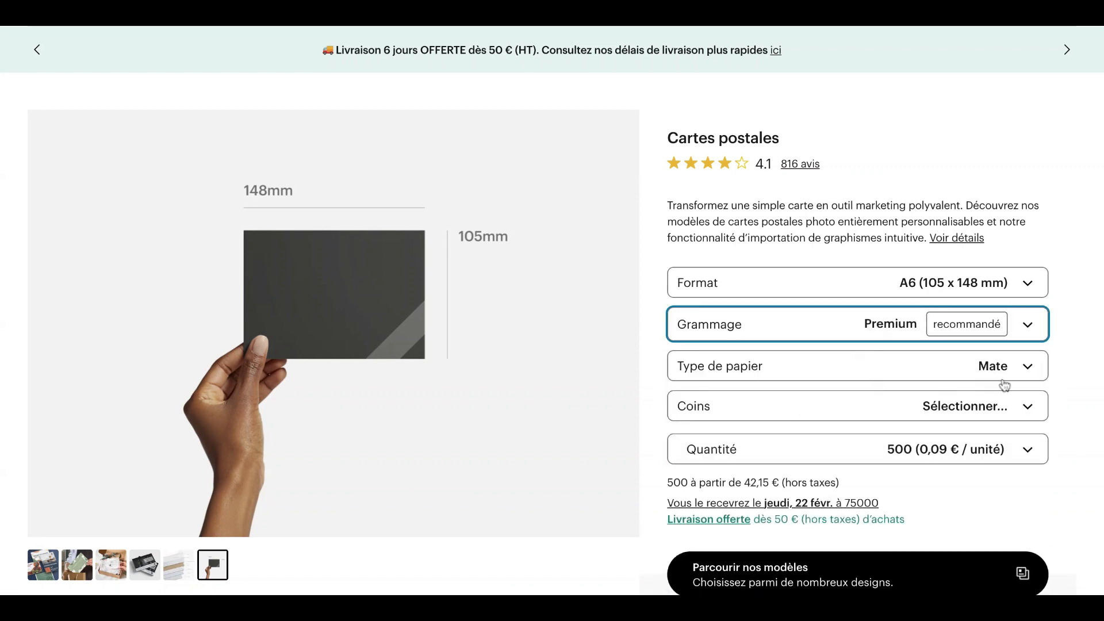
Set the postcard's paper type to Glacé and its corners to Carré.
{"action": "left_click", "coordinate": [1032, 369]}
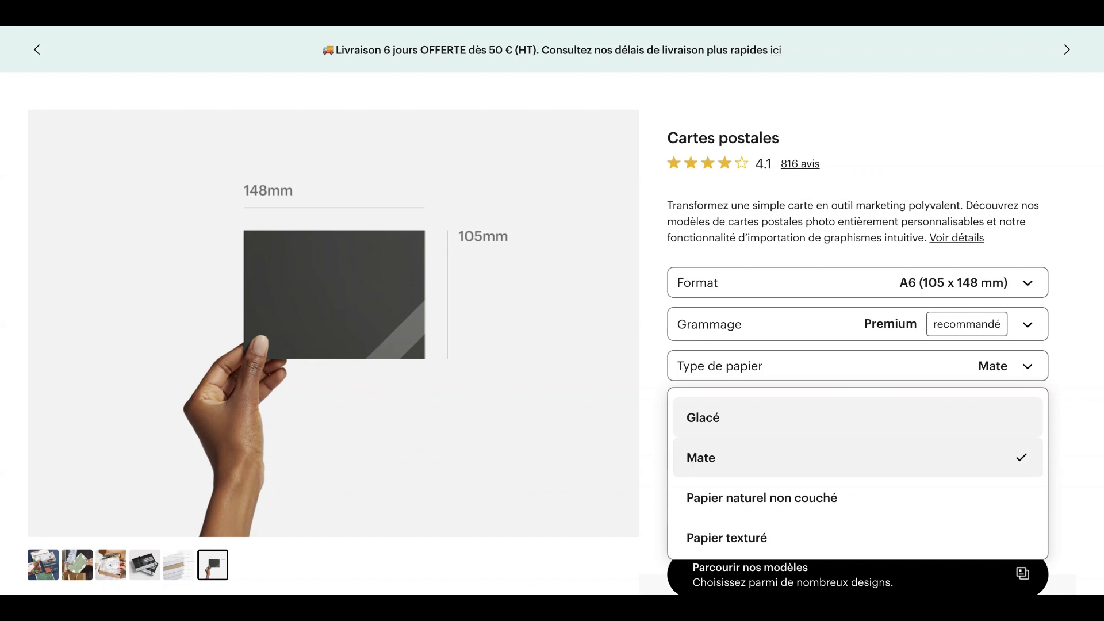
{"action": "scroll", "coordinate": [782, 455], "scroll_direction": "down", "scroll_amount": 2}
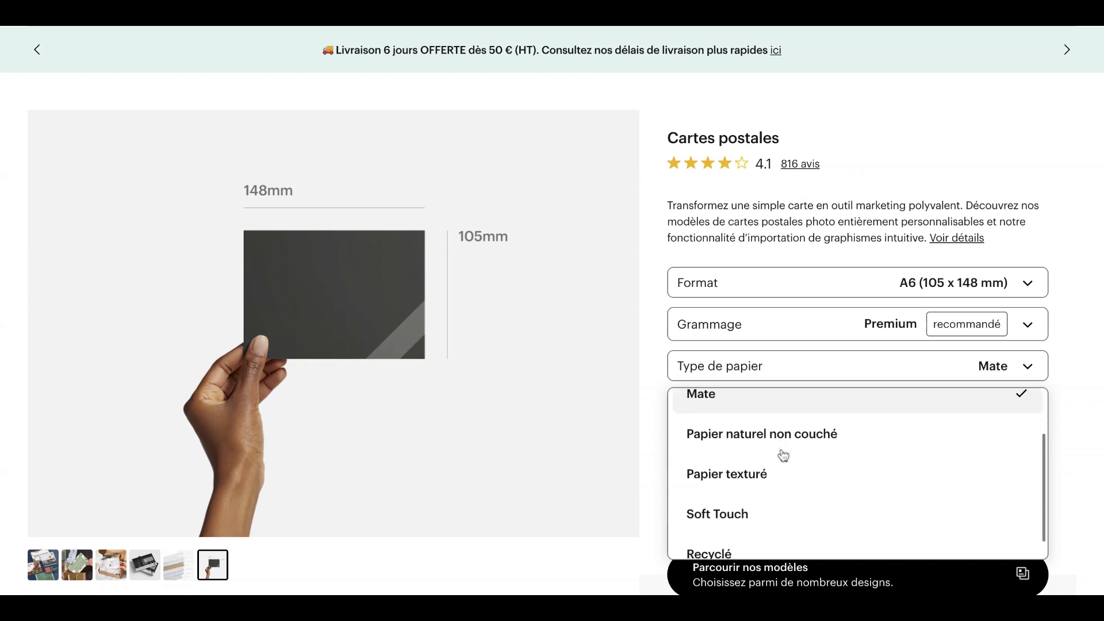
{"action": "scroll", "coordinate": [782, 455], "scroll_direction": "down", "scroll_amount": 1}
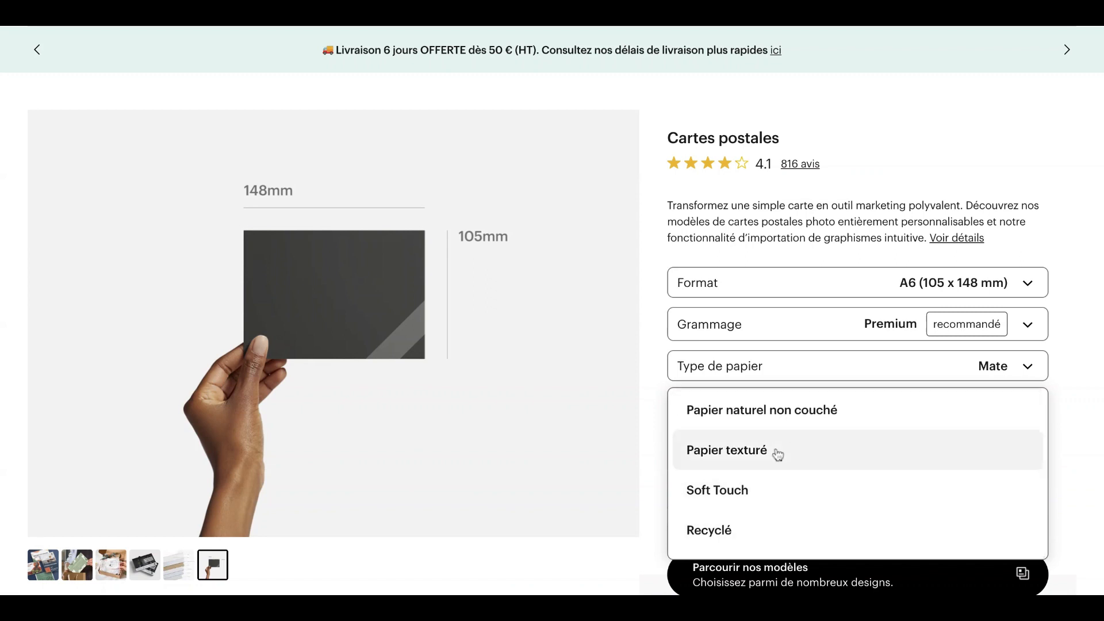
{"action": "scroll", "coordinate": [778, 454], "scroll_direction": "up", "scroll_amount": 3}
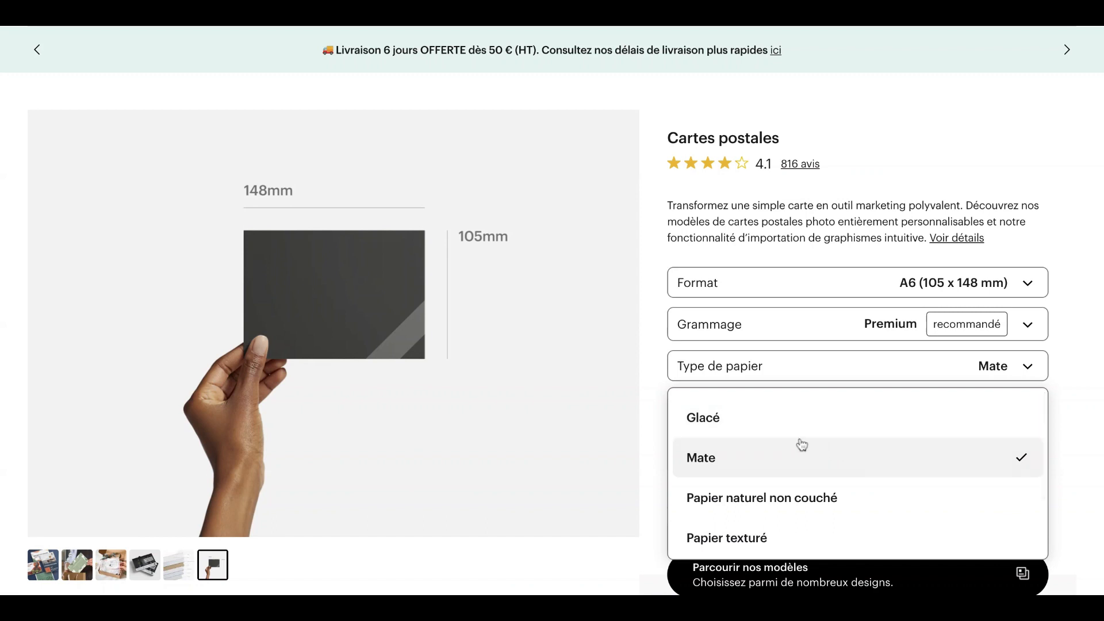
{"action": "left_click", "coordinate": [757, 424]}
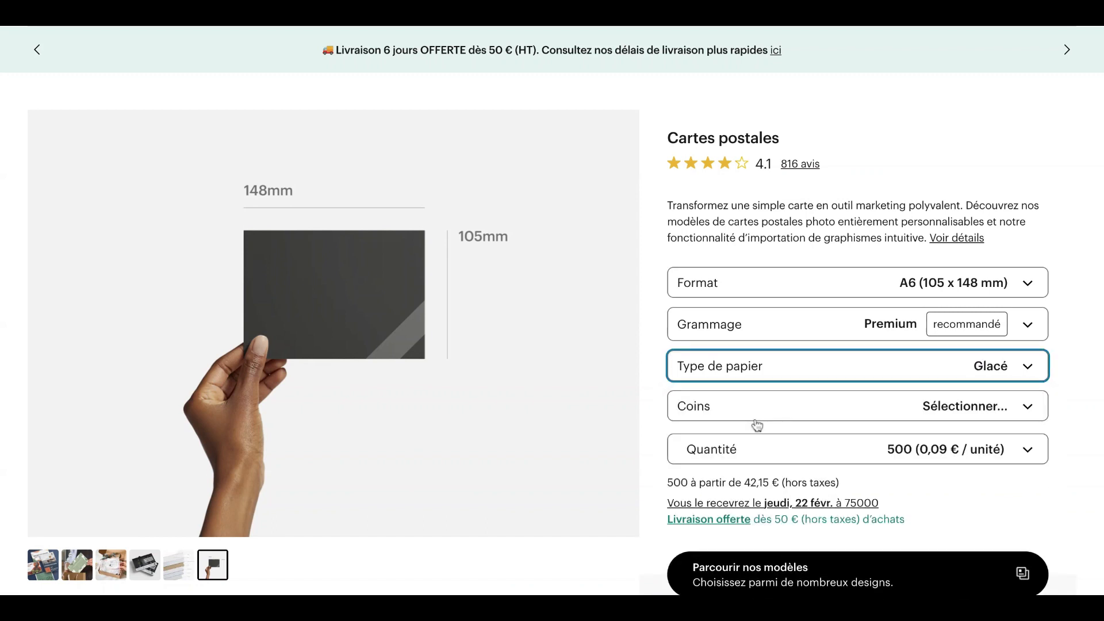
{"action": "left_click", "coordinate": [1026, 405]}
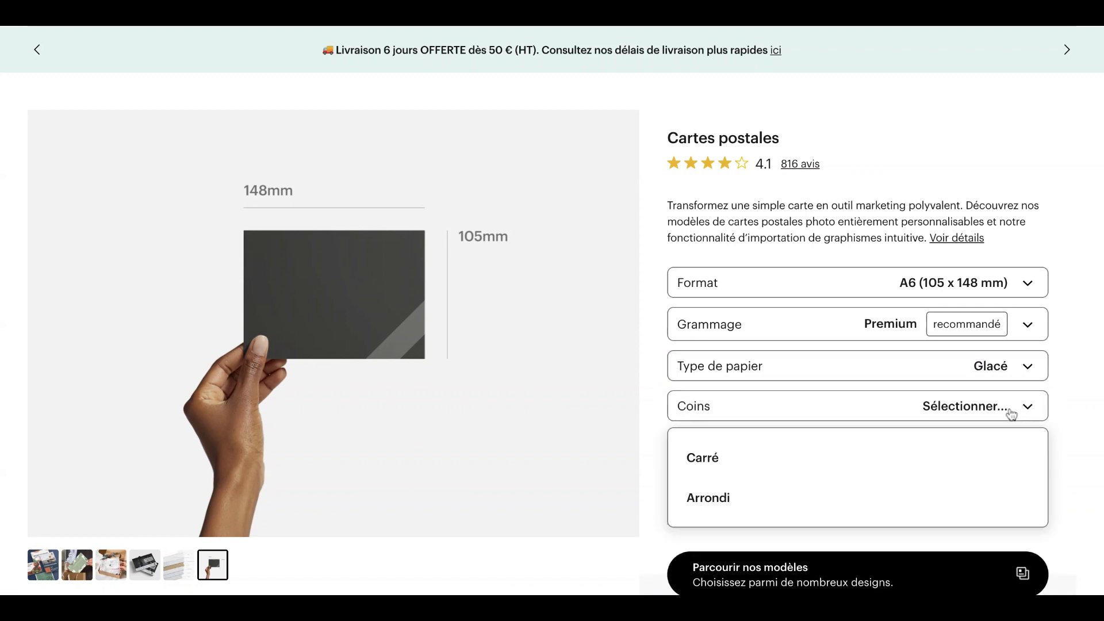
{"action": "left_click", "coordinate": [879, 454]}
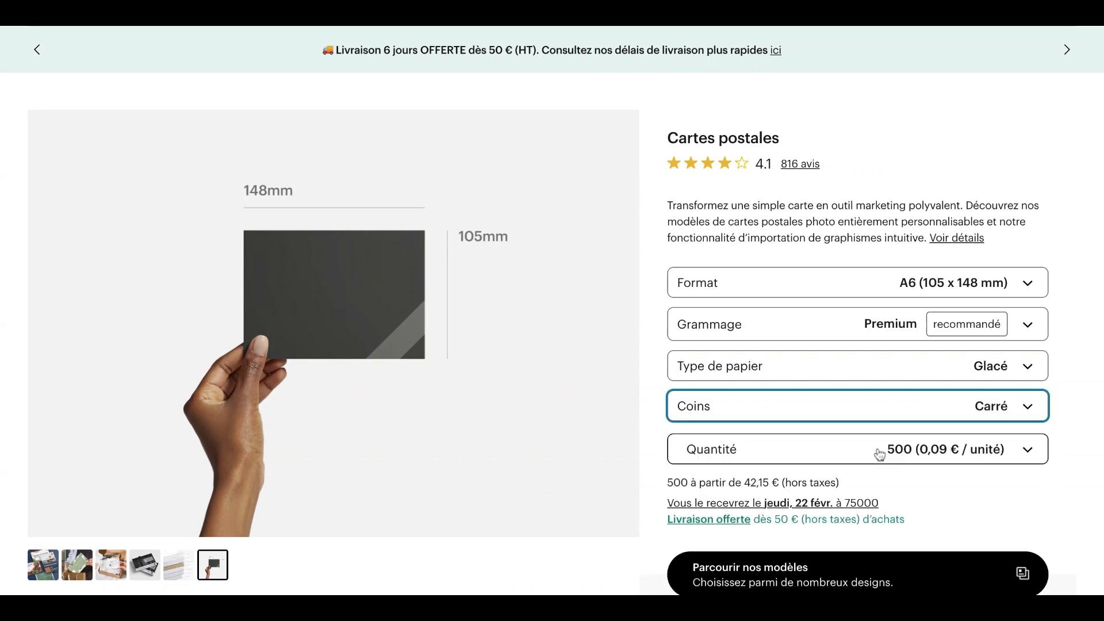
Set the postcard order quantity to 500.
{"action": "left_click", "coordinate": [1038, 451]}
{"action": "scroll", "coordinate": [1035, 448], "scroll_direction": "down", "scroll_amount": 1}
{"action": "left_click", "coordinate": [1029, 425]}
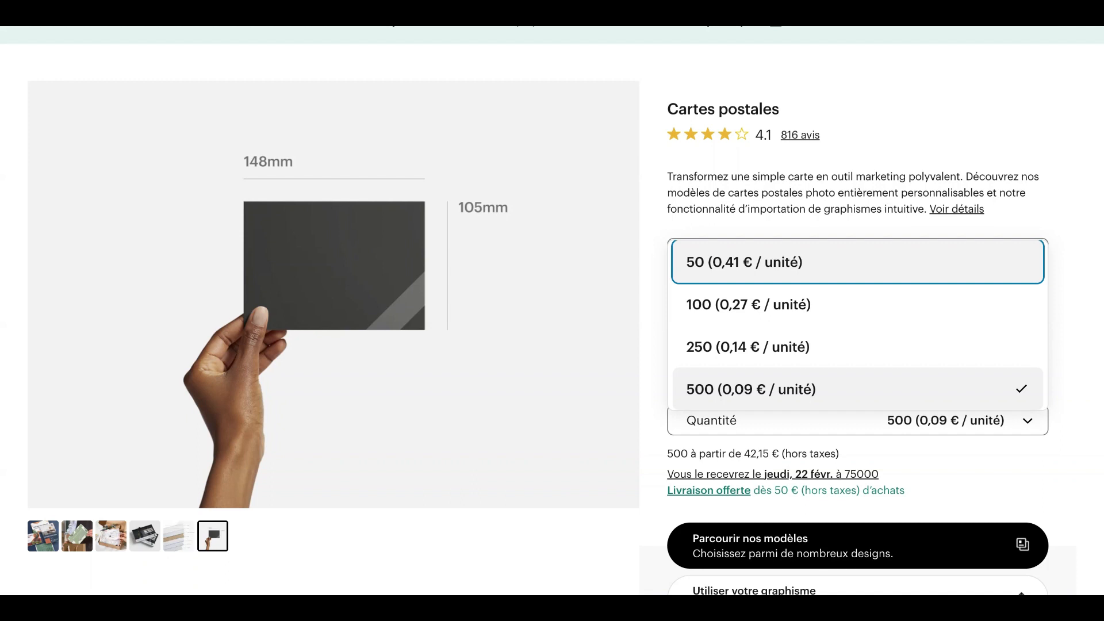
{"action": "left_click", "coordinate": [760, 391]}
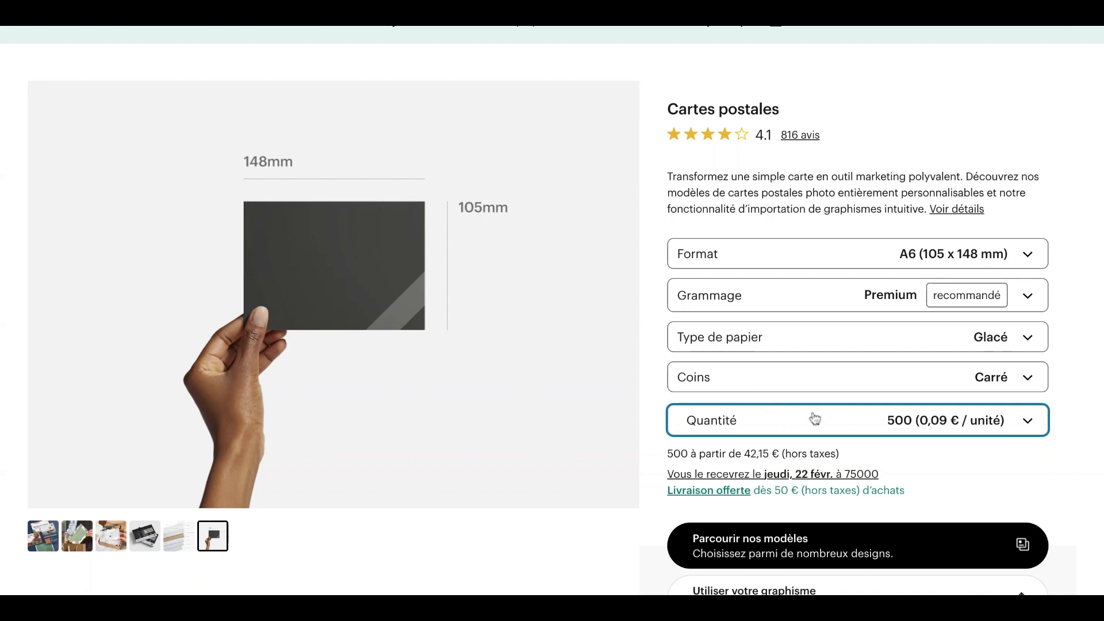
Choose to use your own artwork for the postcards, with the Horizontale orientation.
{"action": "scroll", "coordinate": [856, 443], "scroll_direction": "down", "scroll_amount": 1}
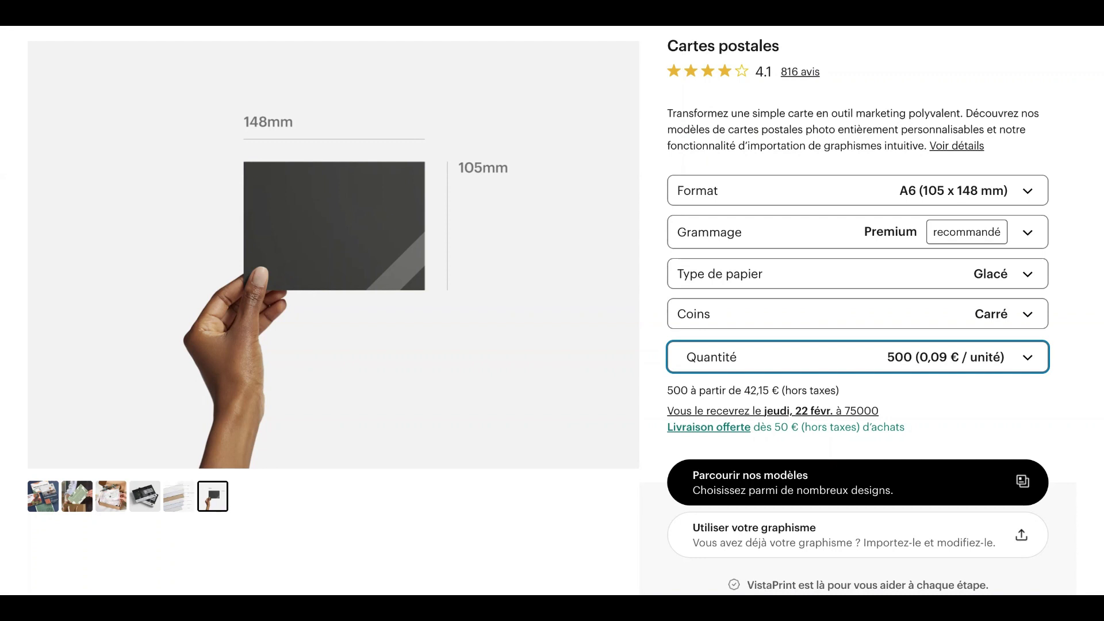
{"action": "scroll", "coordinate": [980, 440], "scroll_direction": "down", "scroll_amount": 2}
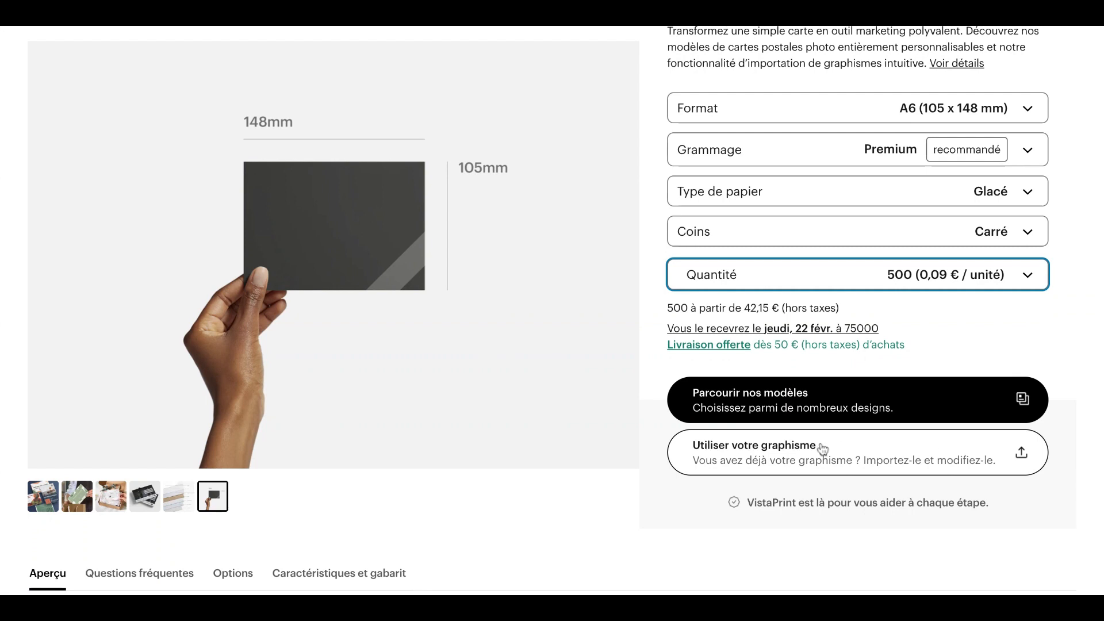
{"action": "left_click", "coordinate": [774, 456]}
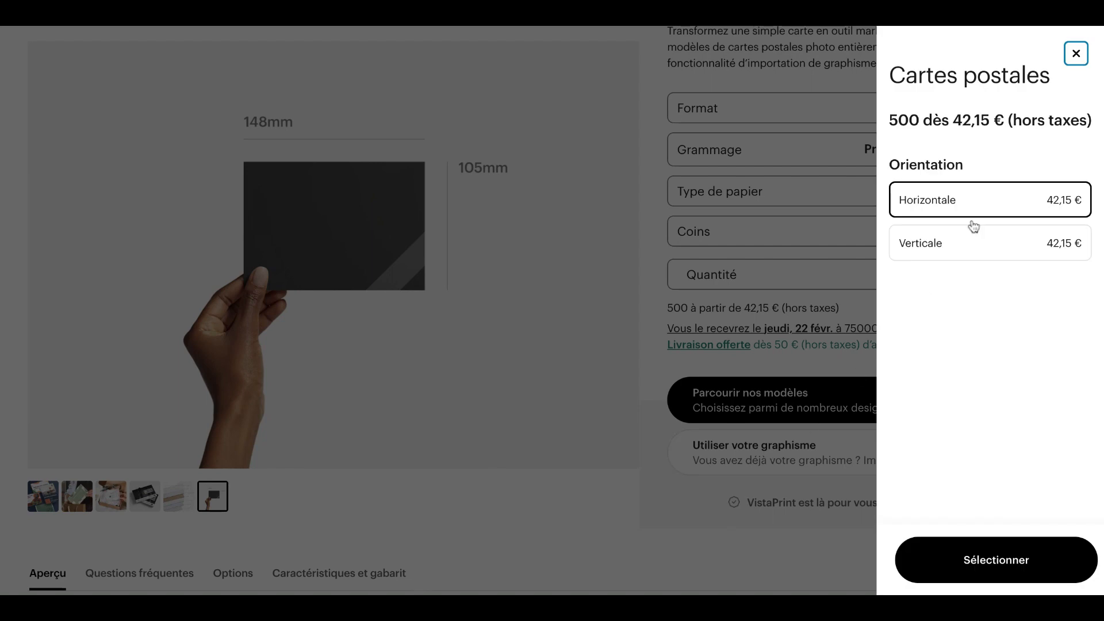
{"action": "left_click", "coordinate": [975, 568]}
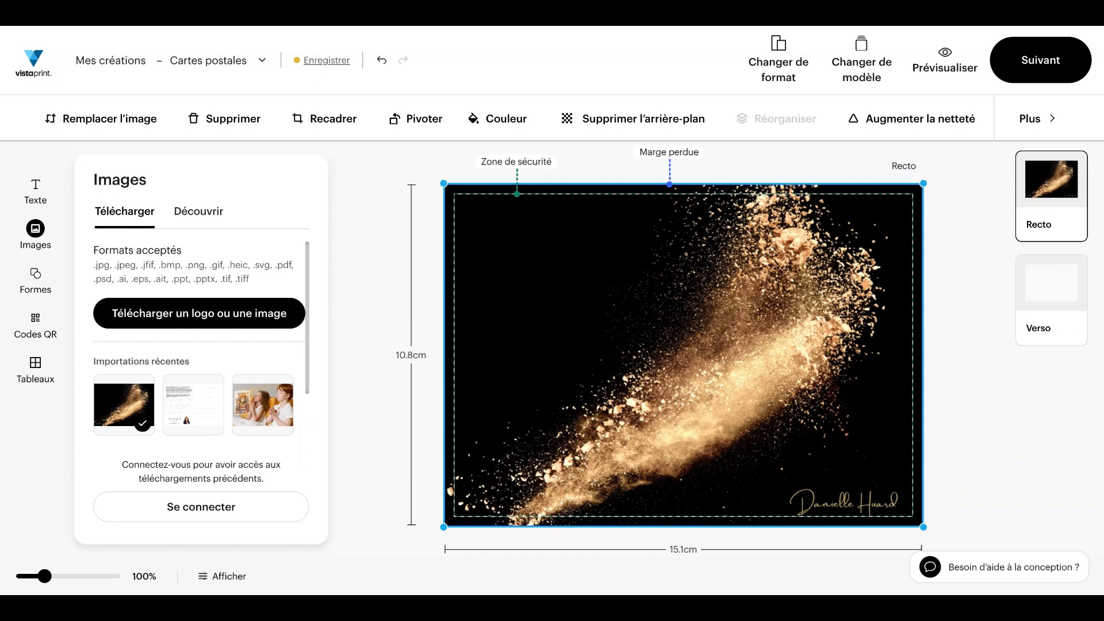
Upload the postcard back design and place the gold powder image on the Recto side.
{"action": "left_click", "coordinate": [160, 322]}
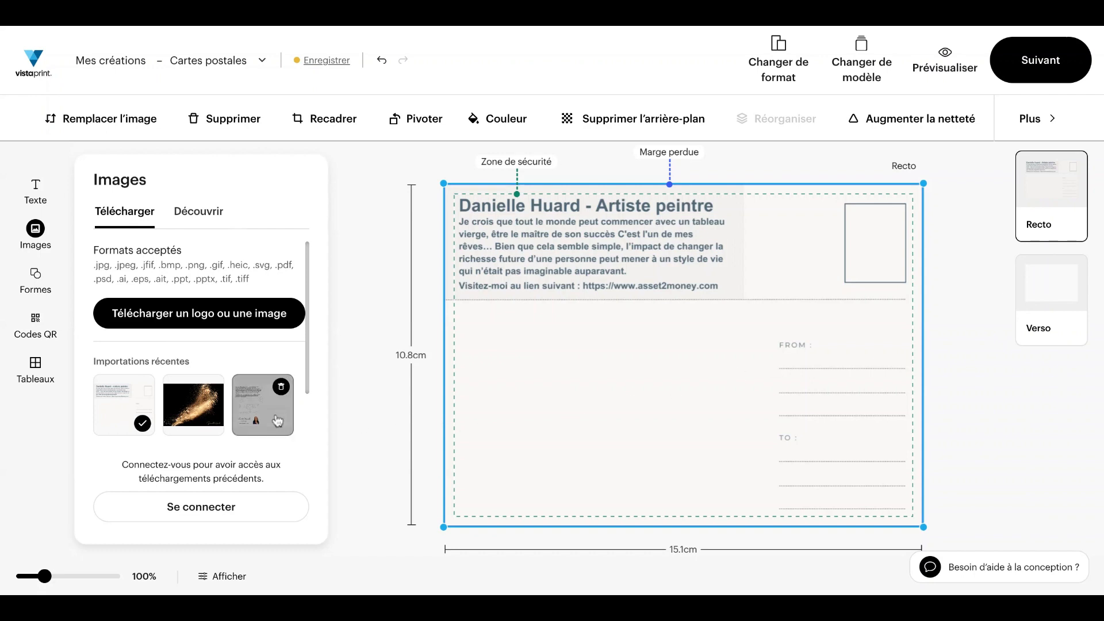
{"action": "mouse_move", "coordinate": [115, 407]}
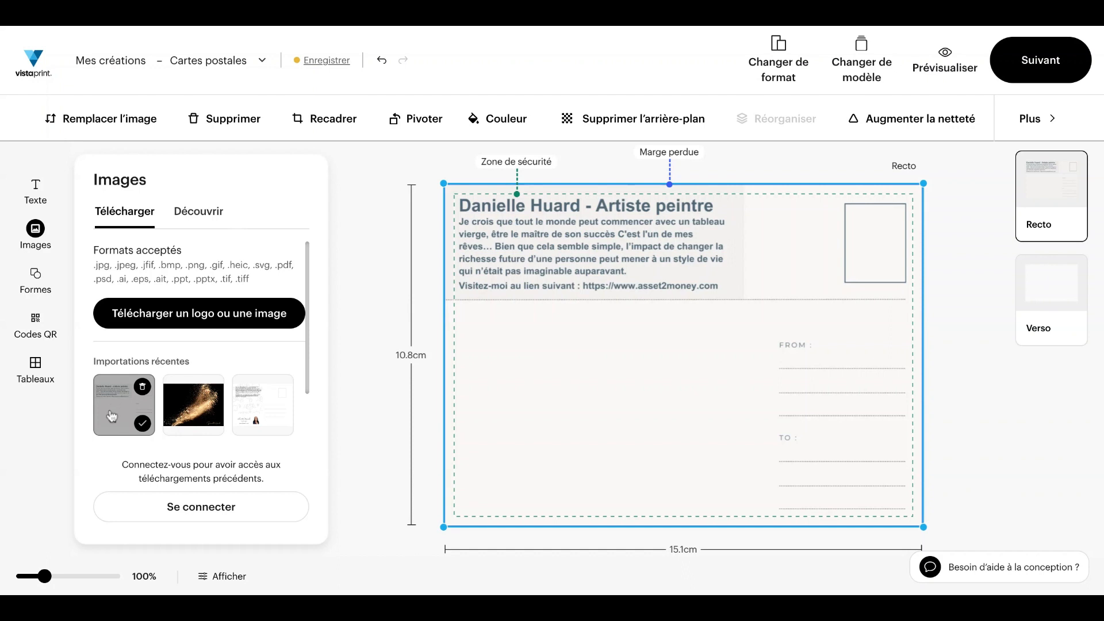
{"action": "left_click_drag", "start_coordinate": [113, 422], "coordinate": [491, 275]}
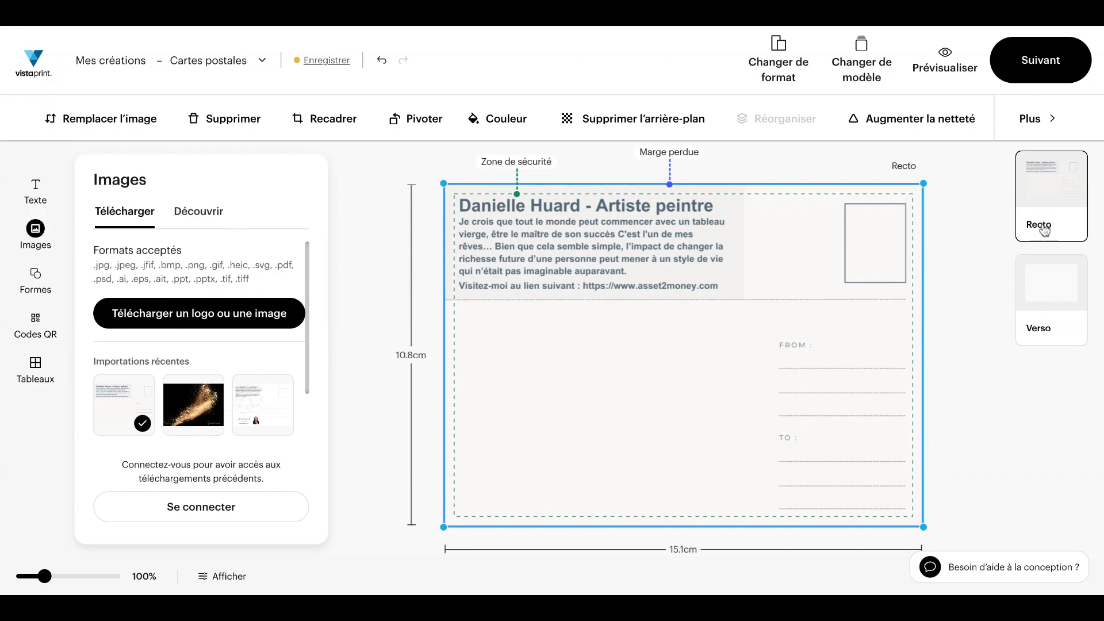
{"action": "left_click", "coordinate": [1048, 315]}
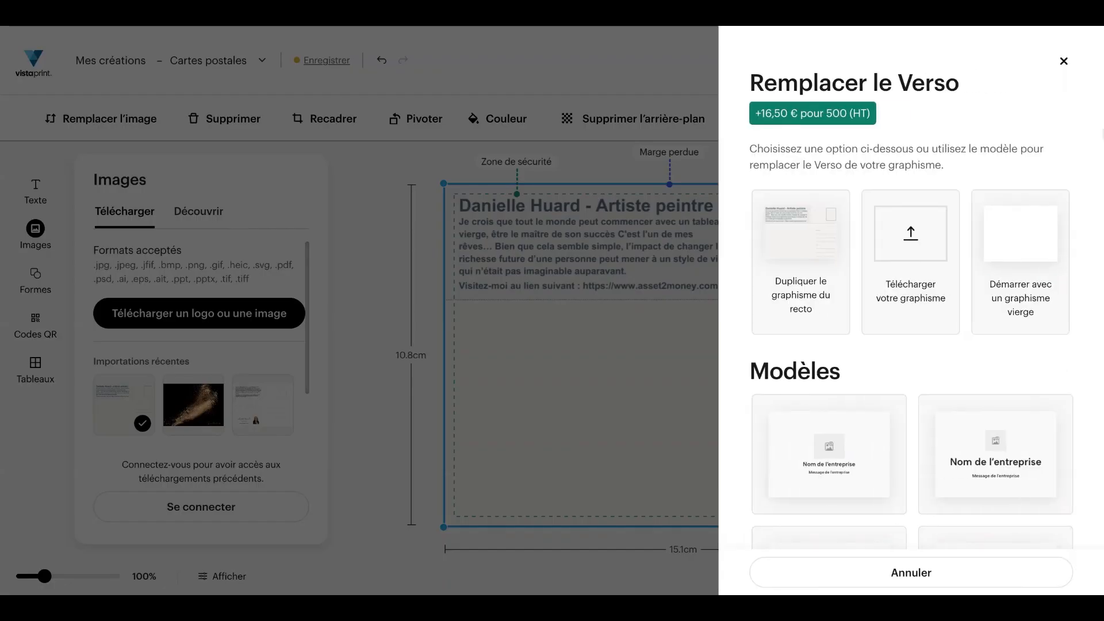
{"action": "left_click", "coordinate": [1064, 61]}
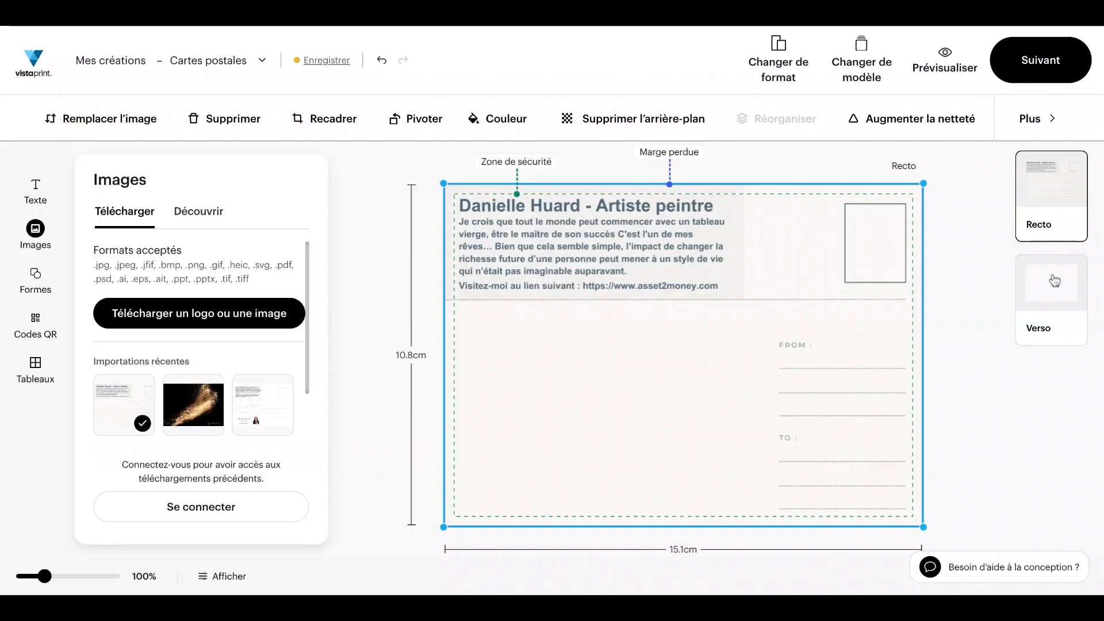
{"action": "left_click_drag", "start_coordinate": [201, 405], "coordinate": [471, 303]}
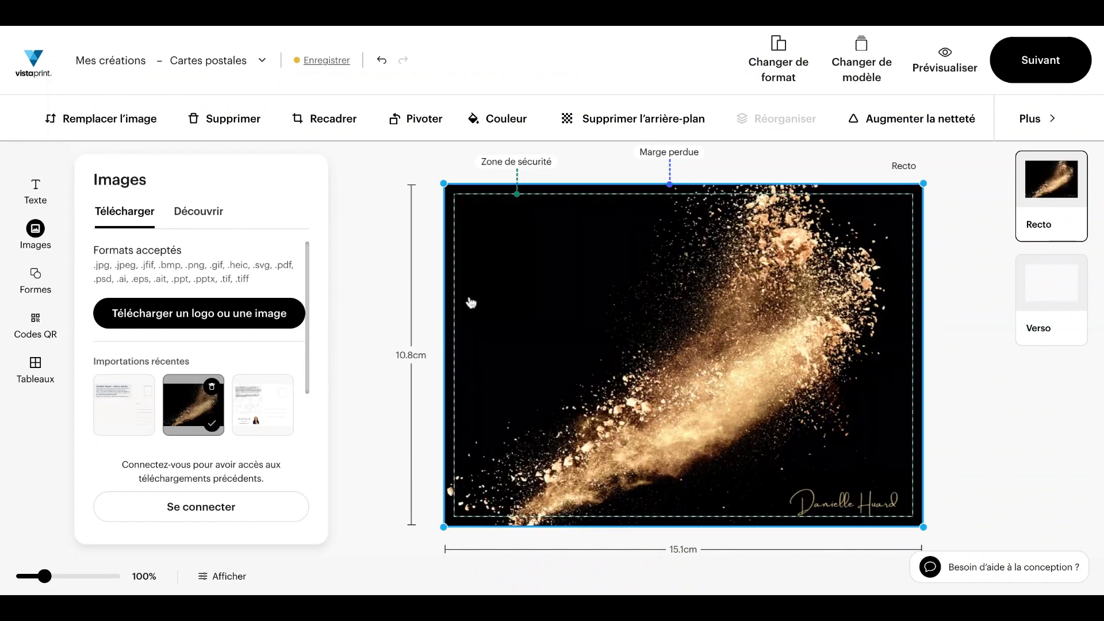
Replace the blank Verso with your own artwork, using the uploaded back design with the stamp box and FROM/TO lines.
{"action": "left_click", "coordinate": [1039, 339]}
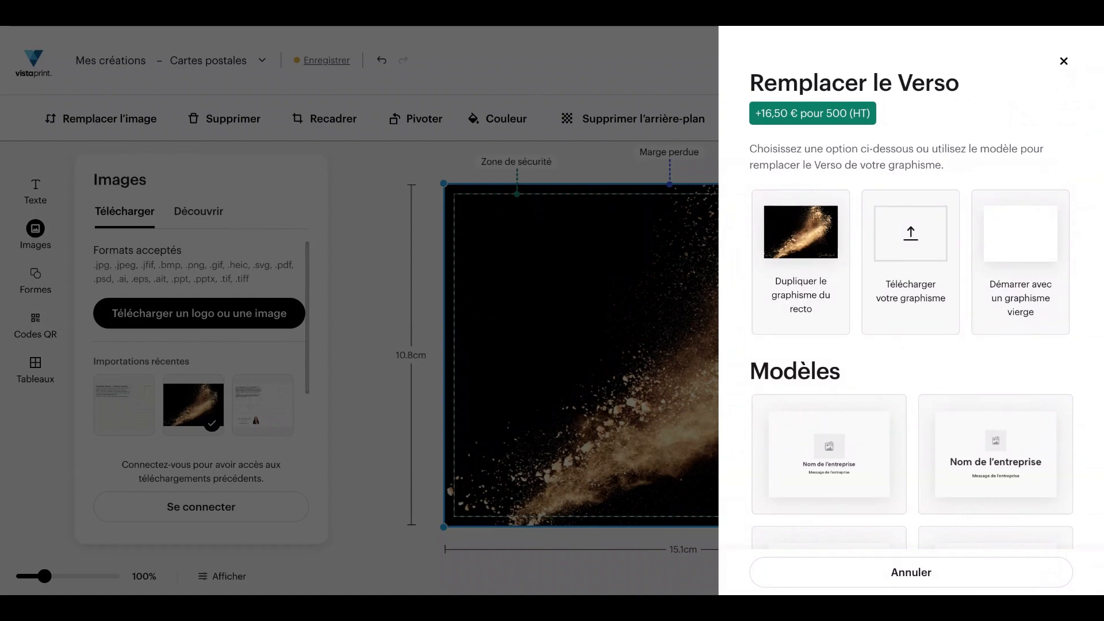
{"action": "scroll", "coordinate": [1025, 466], "scroll_direction": "down", "scroll_amount": 3}
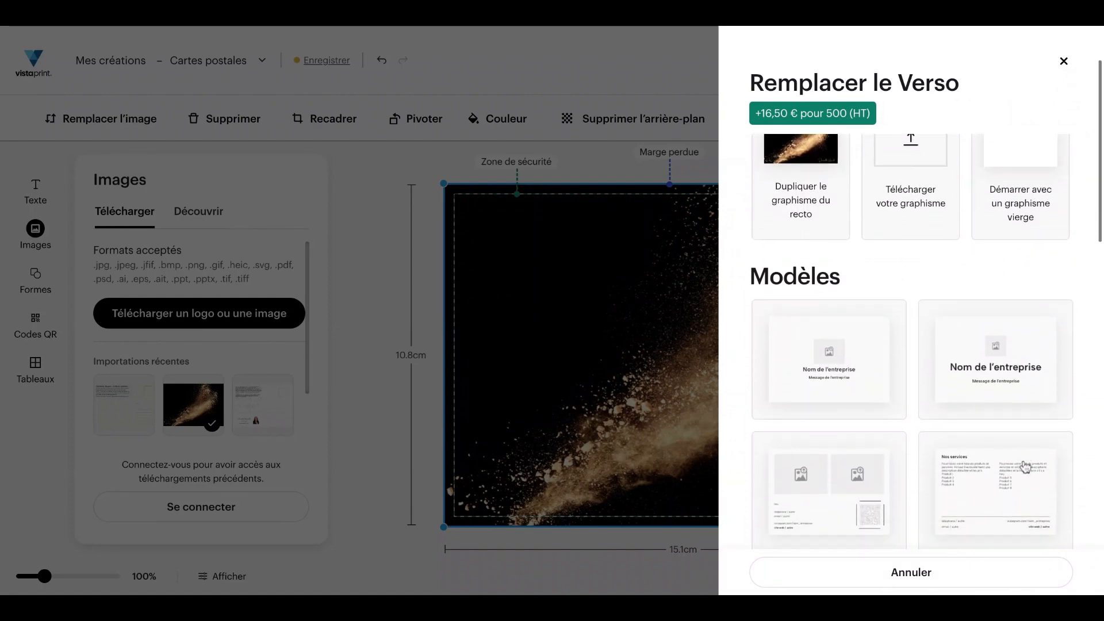
{"action": "scroll", "coordinate": [867, 378], "scroll_direction": "up", "scroll_amount": 2}
{"action": "left_click", "coordinate": [907, 239]}
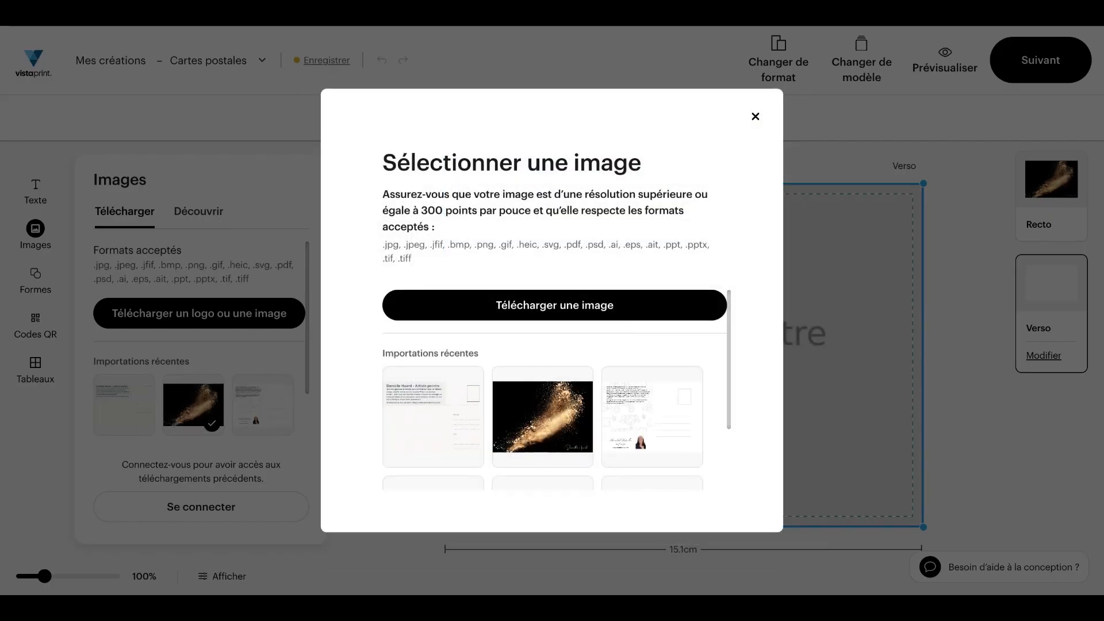
{"action": "left_click", "coordinate": [471, 396]}
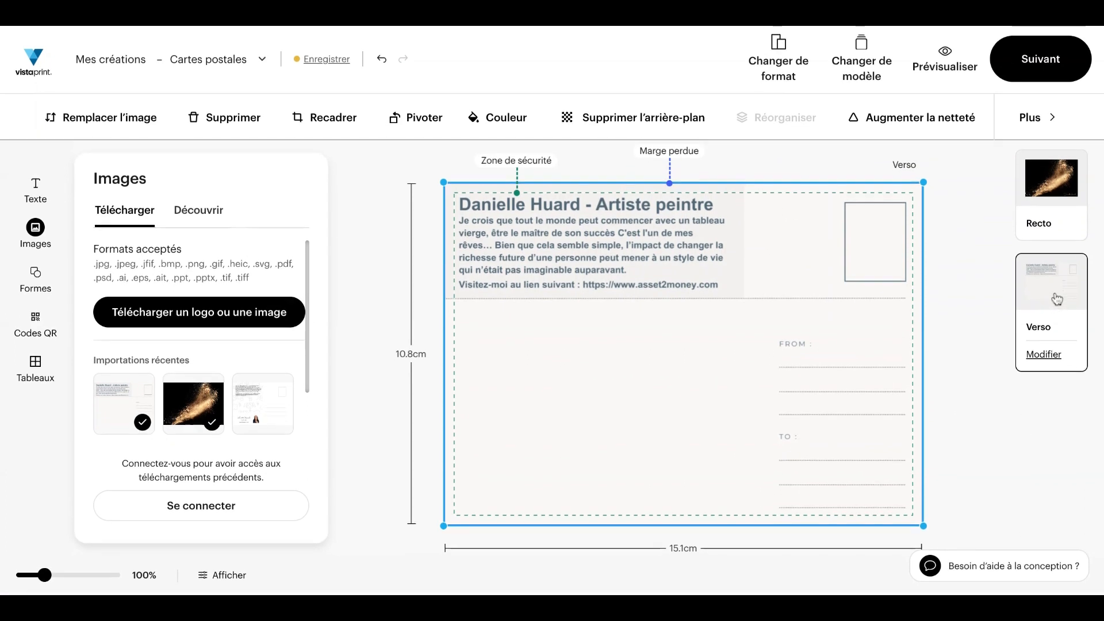
Preview the Recto and Verso of the postcard, and close the preview.
{"action": "left_click", "coordinate": [944, 59]}
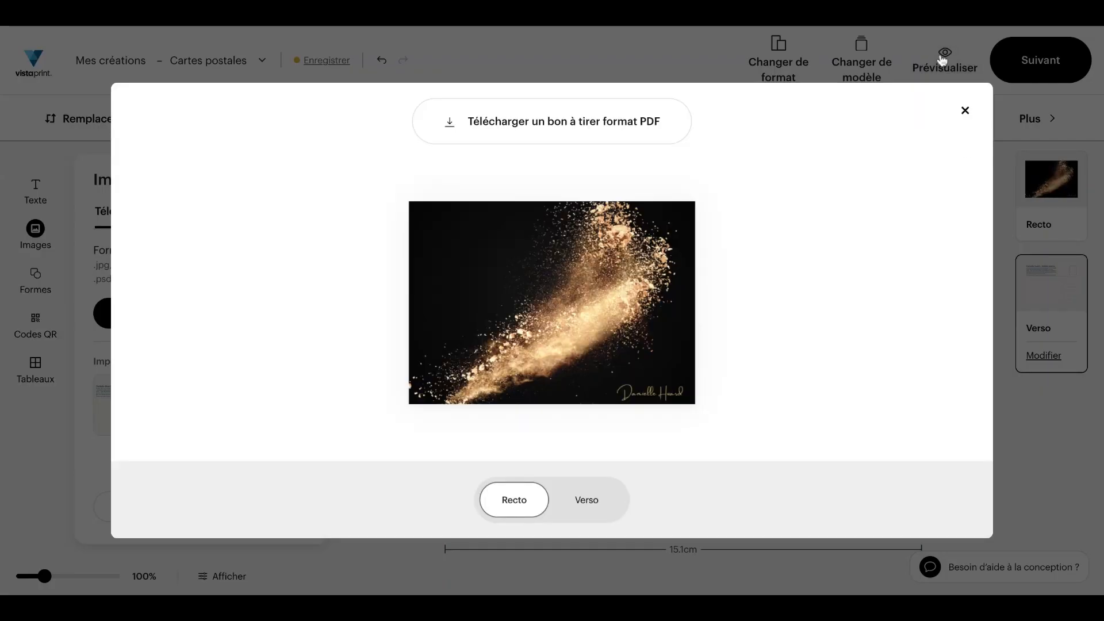
{"action": "left_click", "coordinate": [605, 501]}
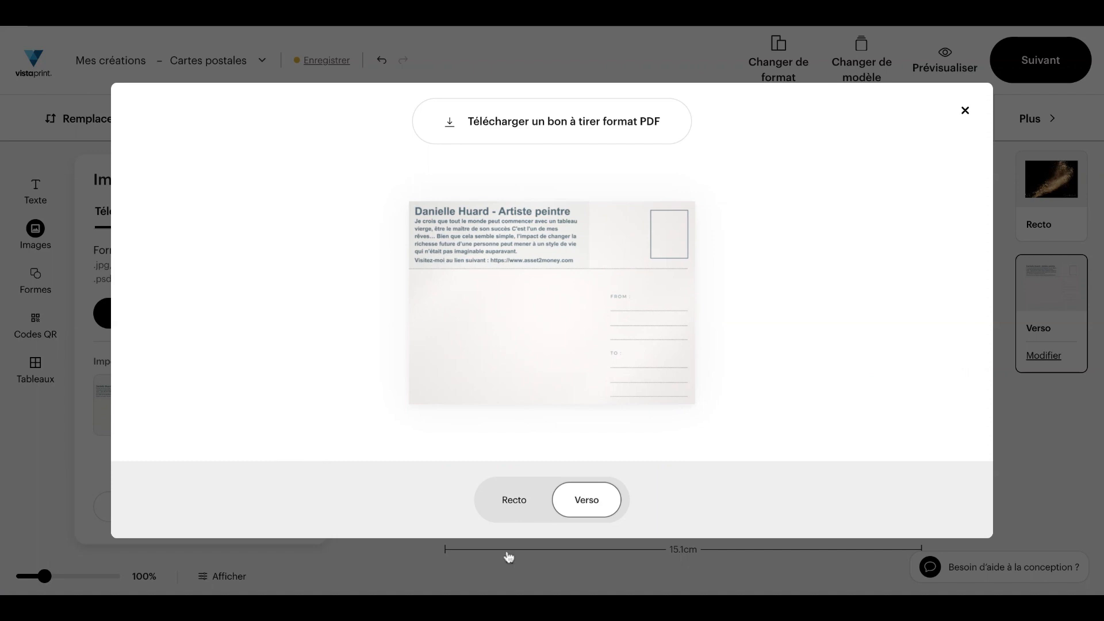
{"action": "left_click", "coordinate": [515, 493]}
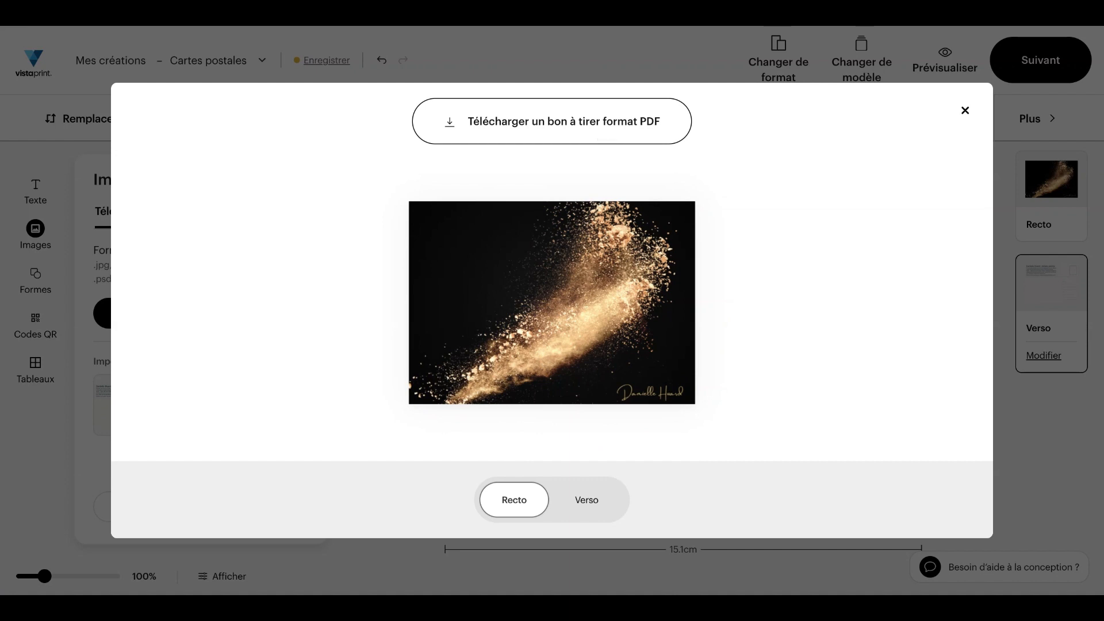
{"action": "left_click", "coordinate": [965, 112]}
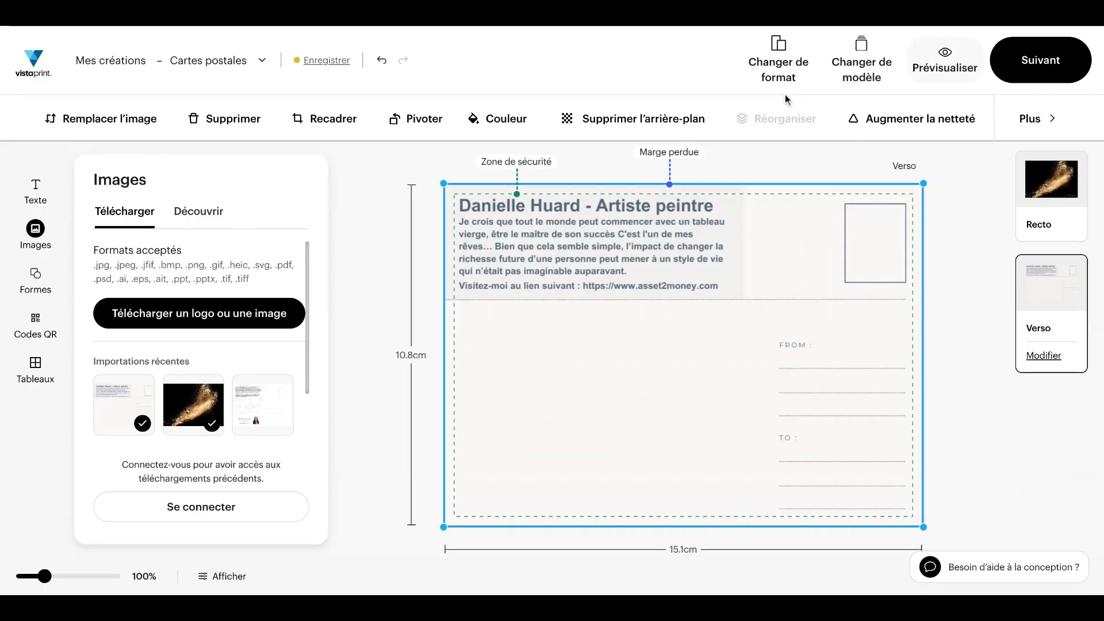
Proceed to the design review, check the Verso, confirm the design as verified and continue.
{"action": "left_click", "coordinate": [1039, 74]}
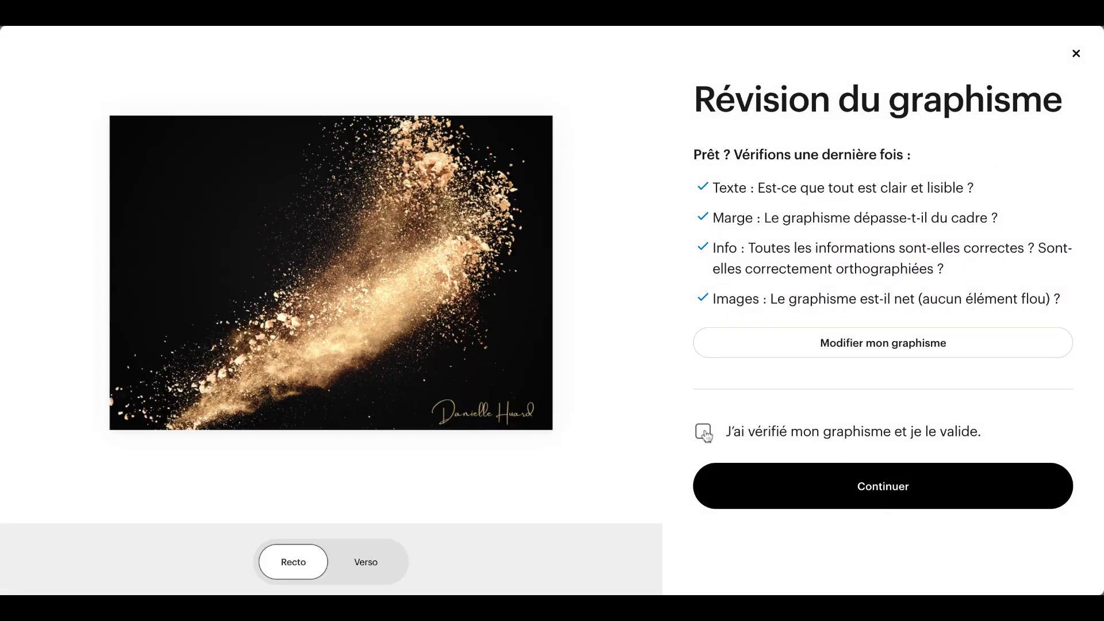
{"action": "left_click", "coordinate": [362, 566]}
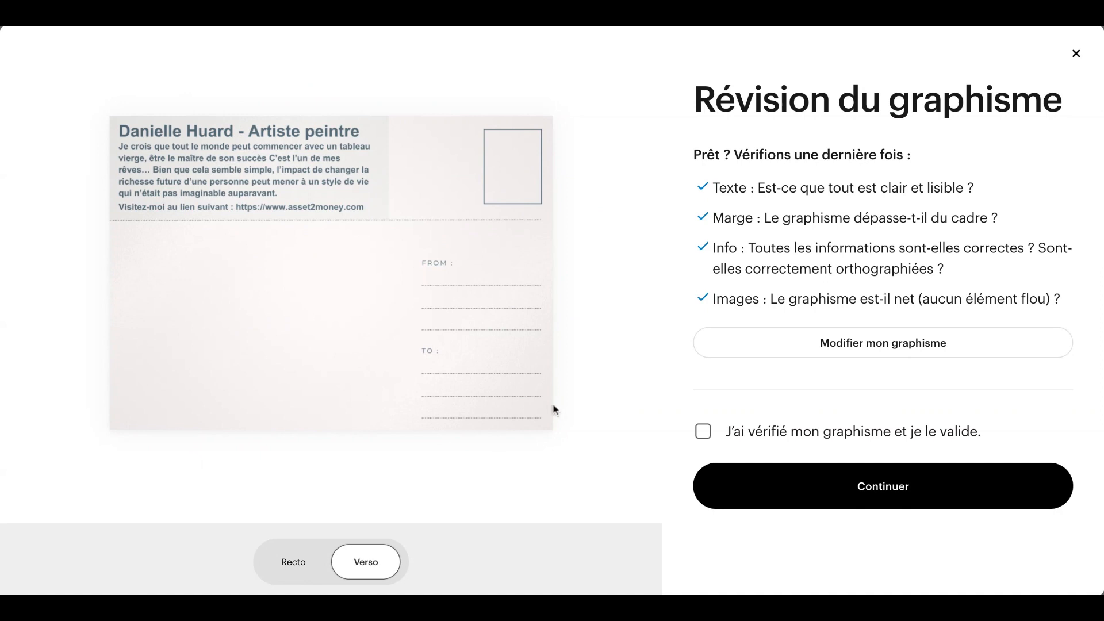
{"action": "left_click", "coordinate": [702, 432]}
{"action": "left_click", "coordinate": [860, 486]}
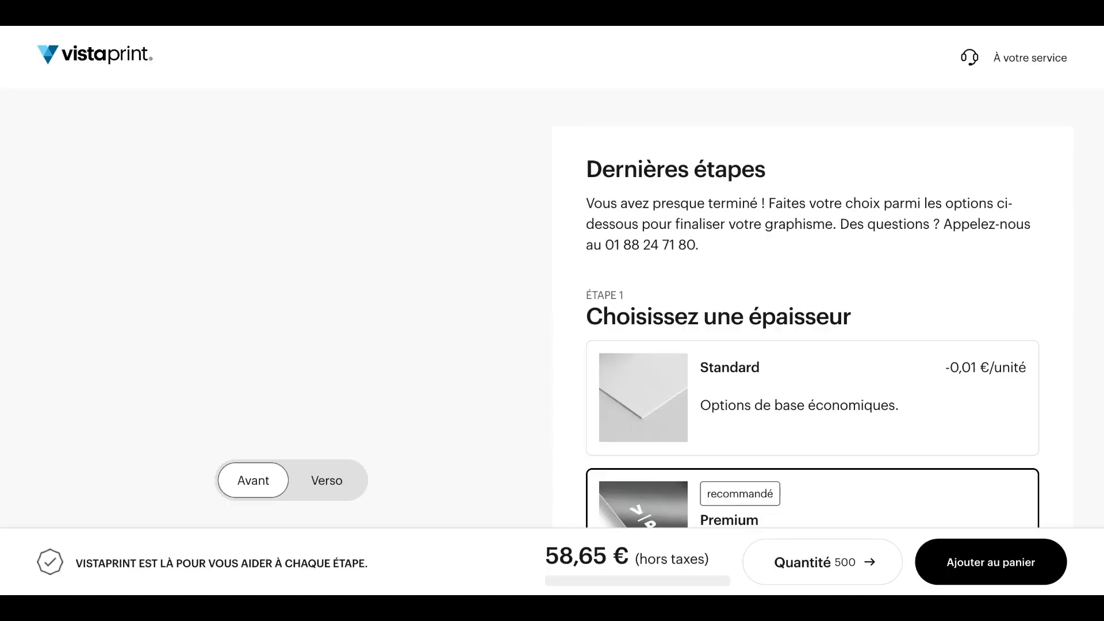
Review the thickness, paper type, corner and finish options, and add the 500 postcards to the cart.
{"action": "scroll", "coordinate": [569, 276], "scroll_direction": "down", "scroll_amount": 1}
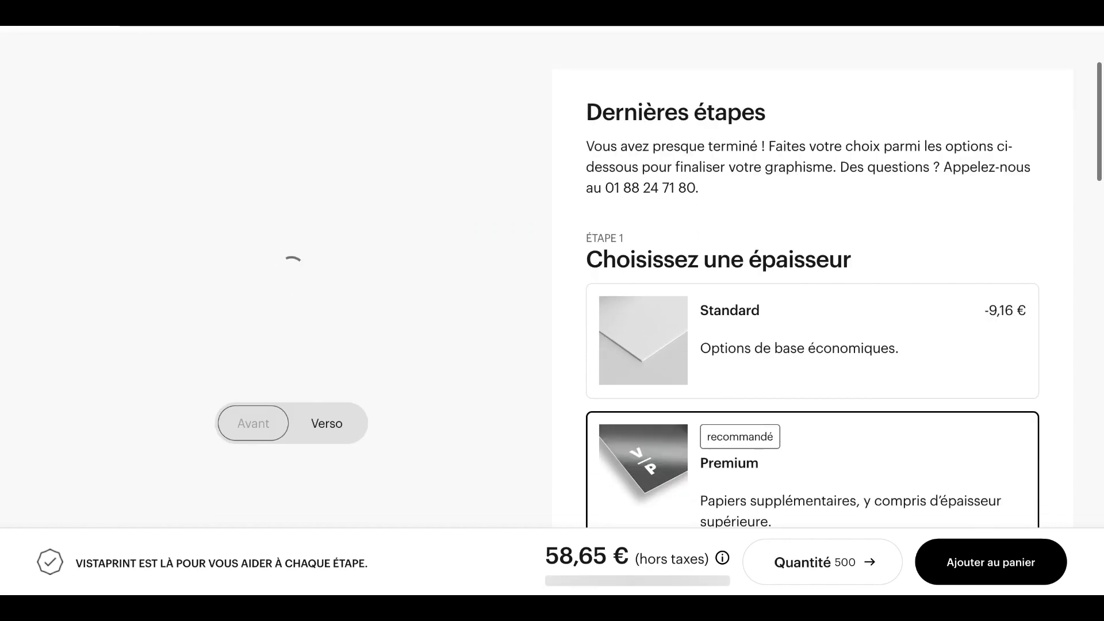
{"action": "scroll", "coordinate": [812, 274], "scroll_direction": "down", "scroll_amount": 5}
{"action": "scroll", "coordinate": [812, 274], "scroll_direction": "down", "scroll_amount": 10}
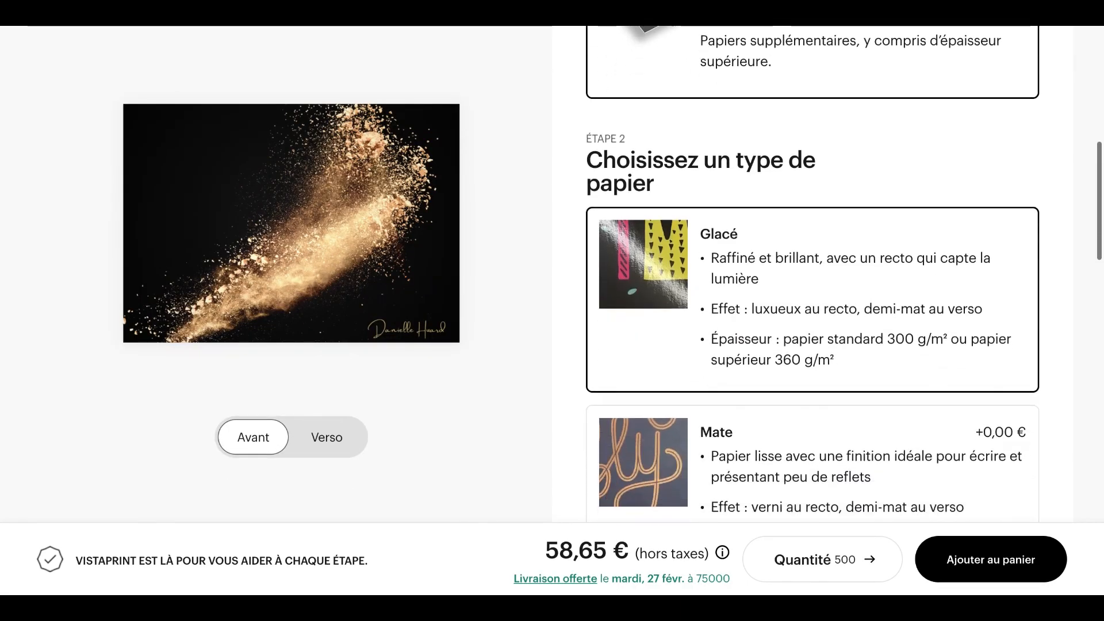
{"action": "scroll", "coordinate": [812, 274], "scroll_direction": "down", "scroll_amount": 10}
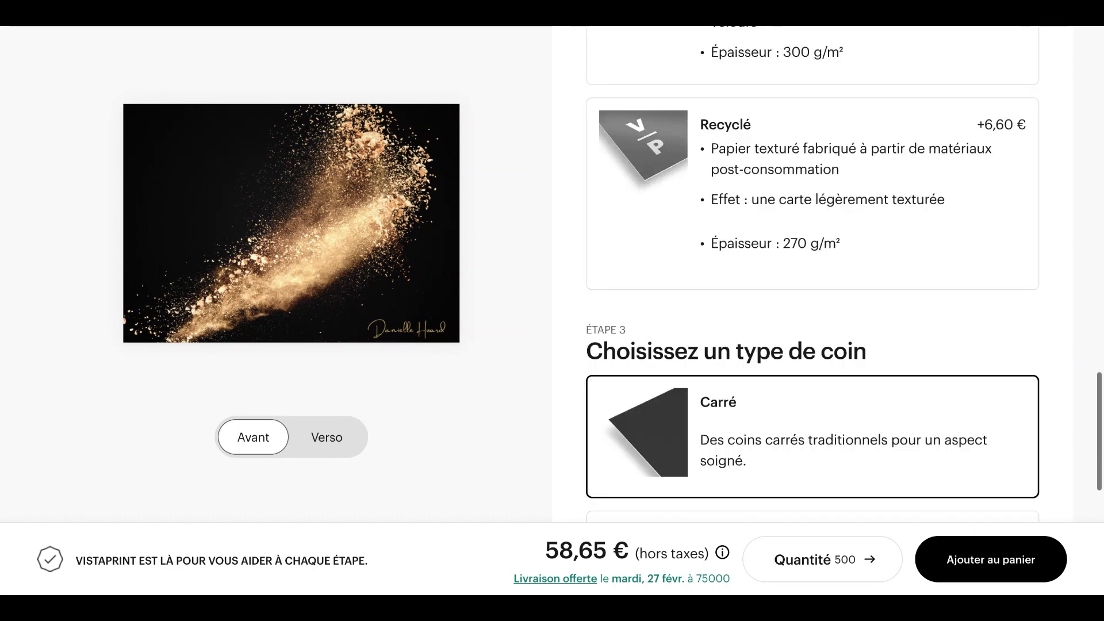
{"action": "scroll", "coordinate": [813, 275], "scroll_direction": "down", "scroll_amount": 4}
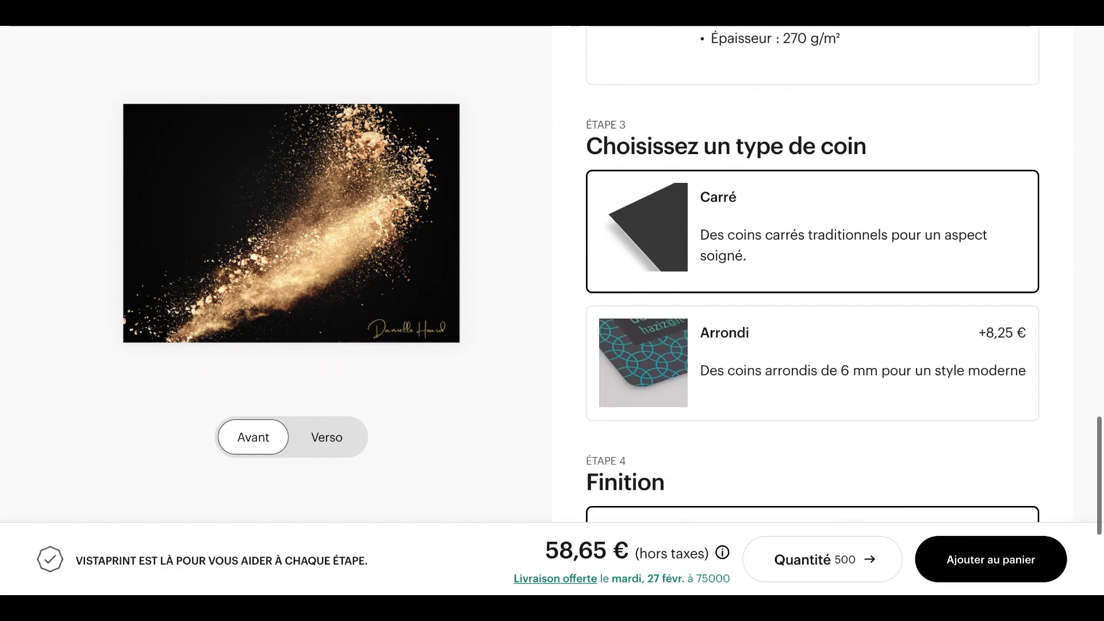
{"action": "scroll", "coordinate": [813, 274], "scroll_direction": "down", "scroll_amount": 4}
{"action": "scroll", "coordinate": [812, 274], "scroll_direction": "down", "scroll_amount": 1}
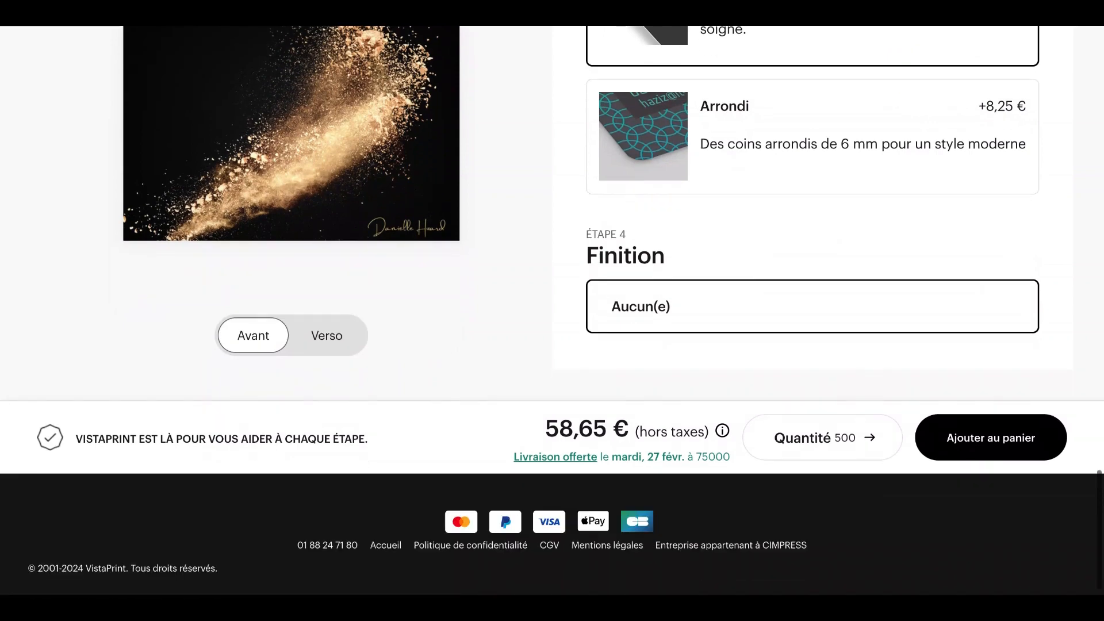
{"action": "scroll", "coordinate": [959, 368], "scroll_direction": "up", "scroll_amount": 2}
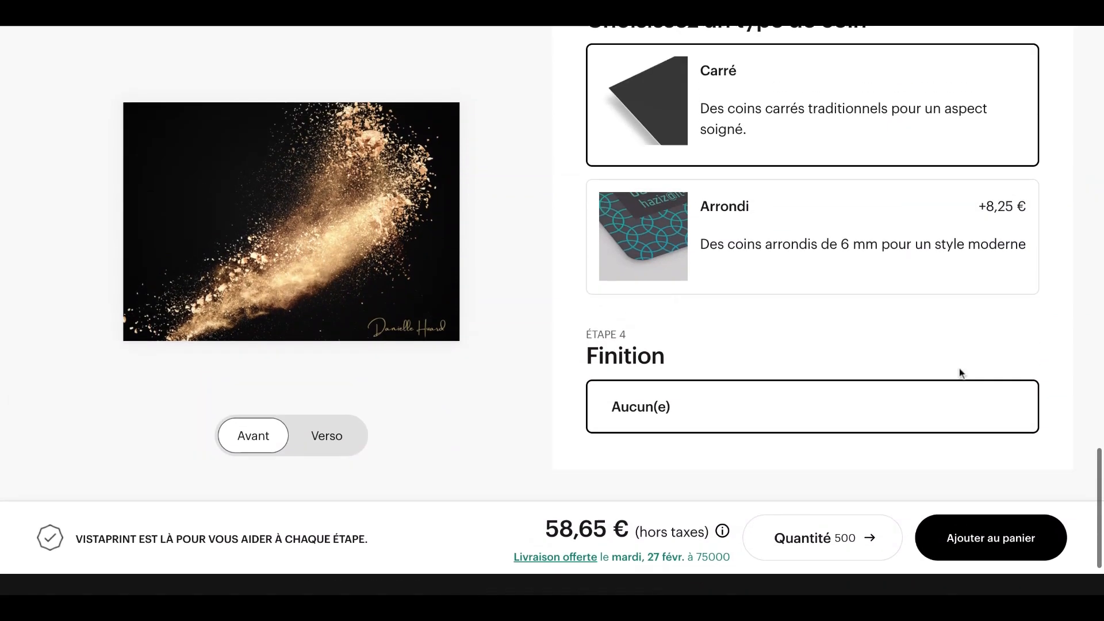
{"action": "left_click", "coordinate": [988, 539]}
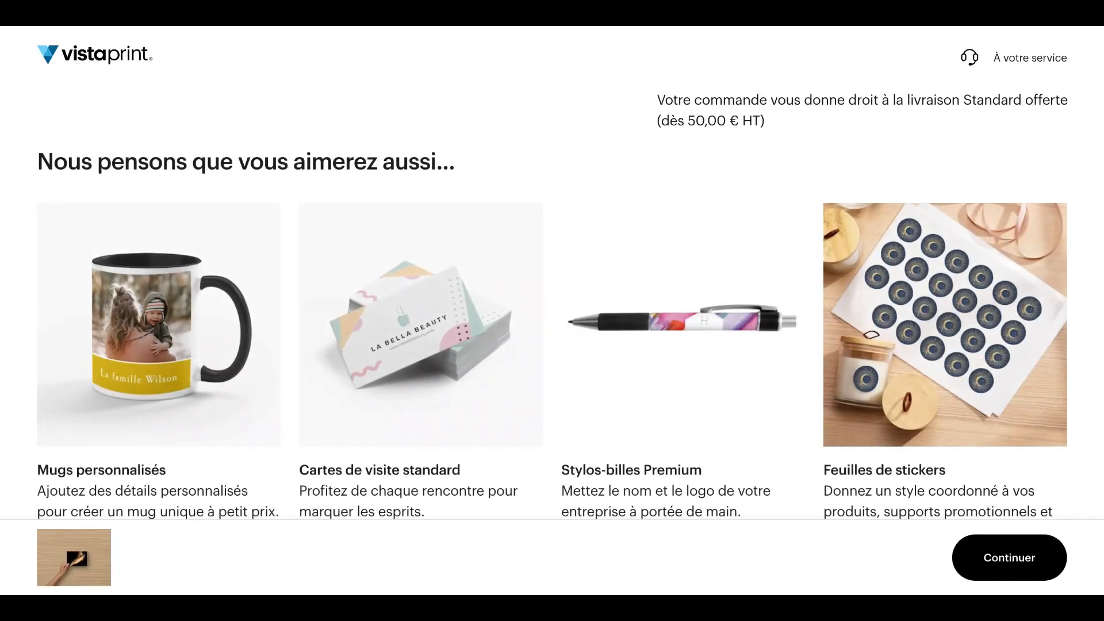
Examine the additional products suggested alongside the postcard order, from personalised mugs to thank-you cards.
{"action": "scroll", "coordinate": [545, 392], "scroll_direction": "down", "scroll_amount": 7}
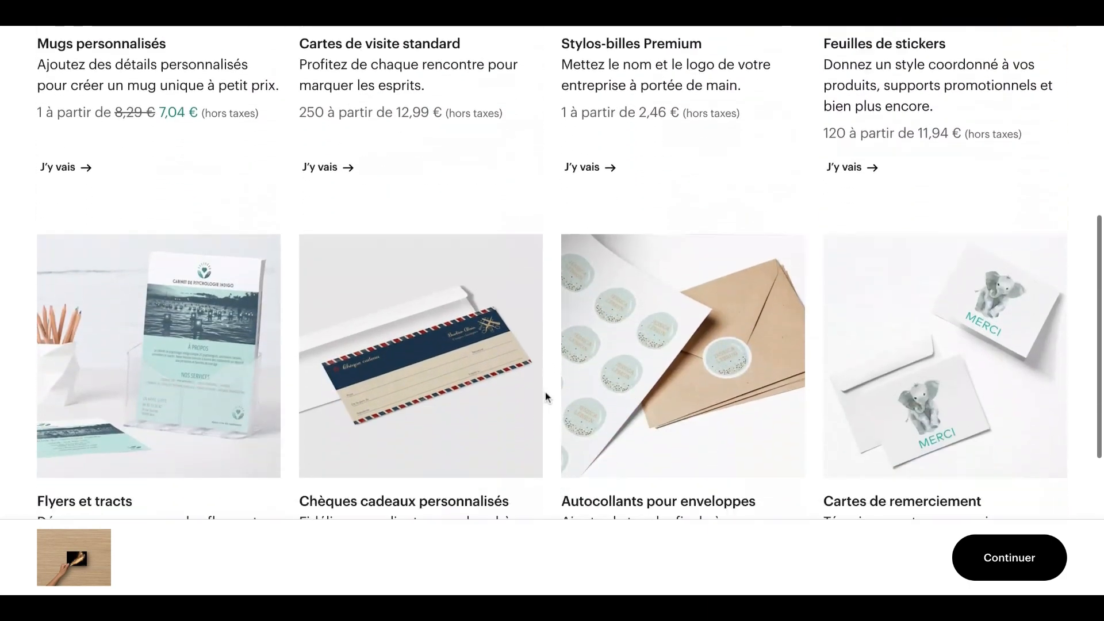
{"action": "scroll", "coordinate": [545, 392], "scroll_direction": "down", "scroll_amount": 2}
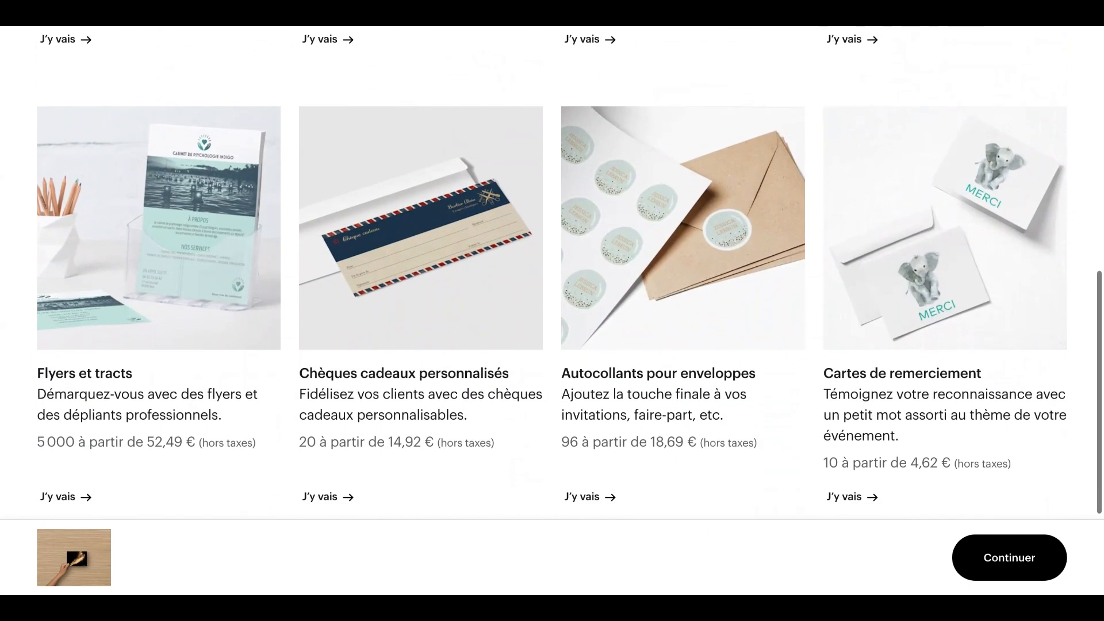
{"action": "scroll", "coordinate": [552, 272], "scroll_direction": "down", "scroll_amount": 1}
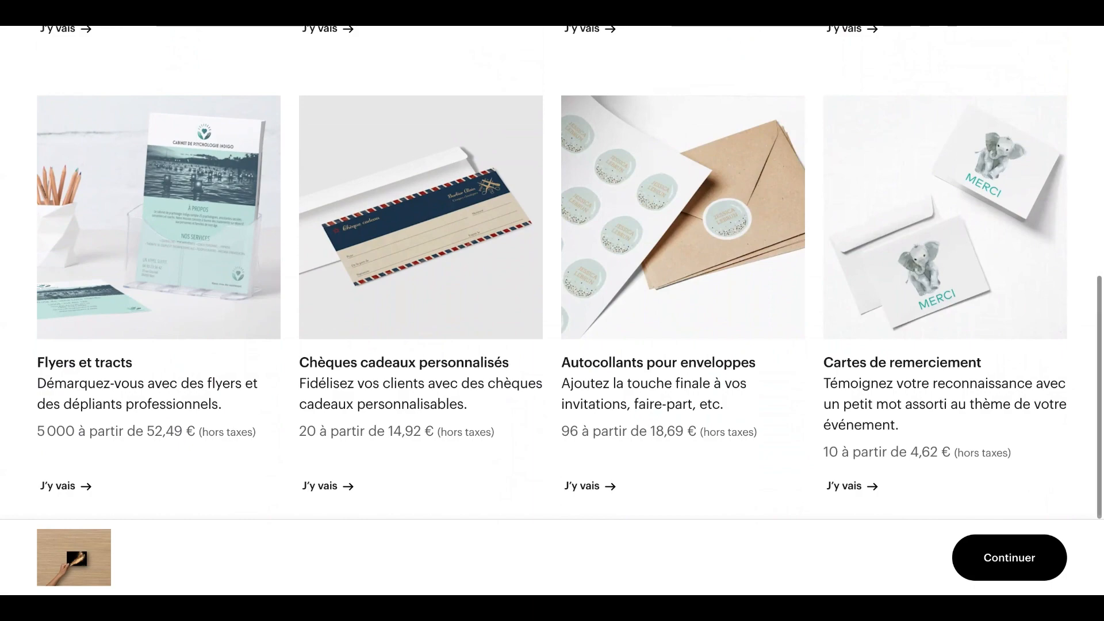
{"action": "scroll", "coordinate": [552, 310], "scroll_direction": "down", "scroll_amount": 3}
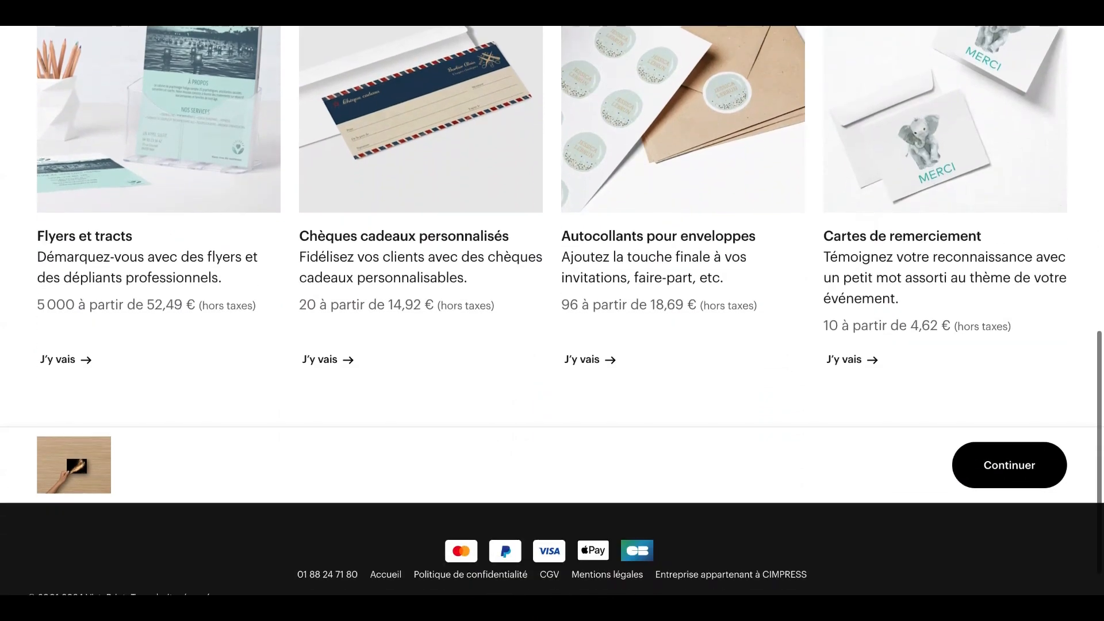
{"action": "scroll", "coordinate": [552, 310], "scroll_direction": "up", "scroll_amount": 6}
{"action": "scroll", "coordinate": [552, 310], "scroll_direction": "up", "scroll_amount": 5}
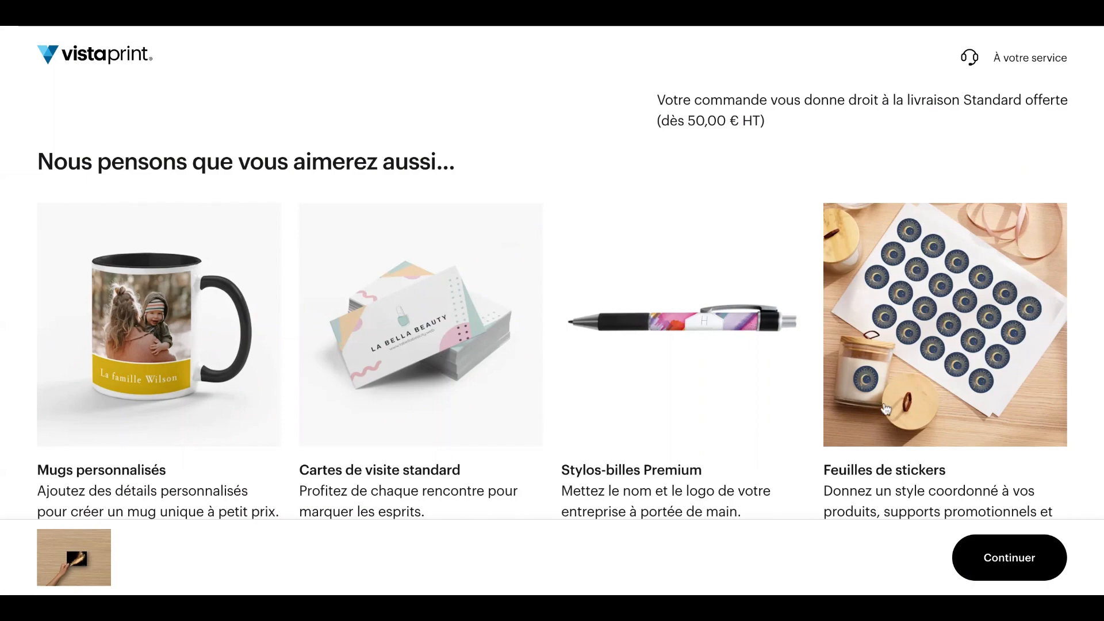
{"action": "scroll", "coordinate": [884, 399], "scroll_direction": "down", "scroll_amount": 10}
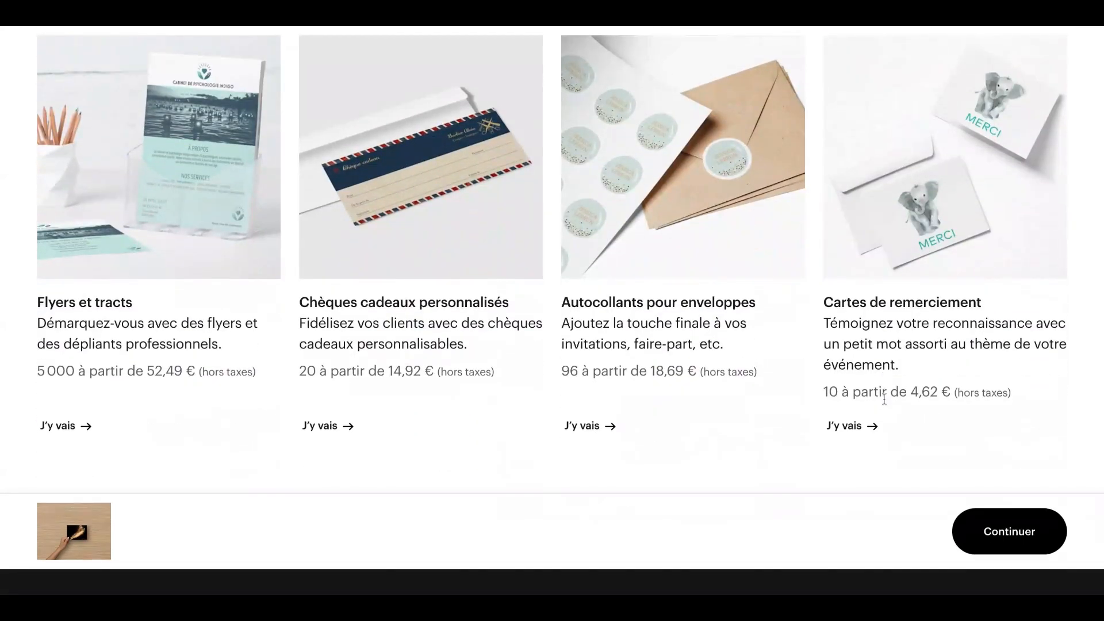
{"action": "scroll", "coordinate": [884, 399], "scroll_direction": "up", "scroll_amount": 4}
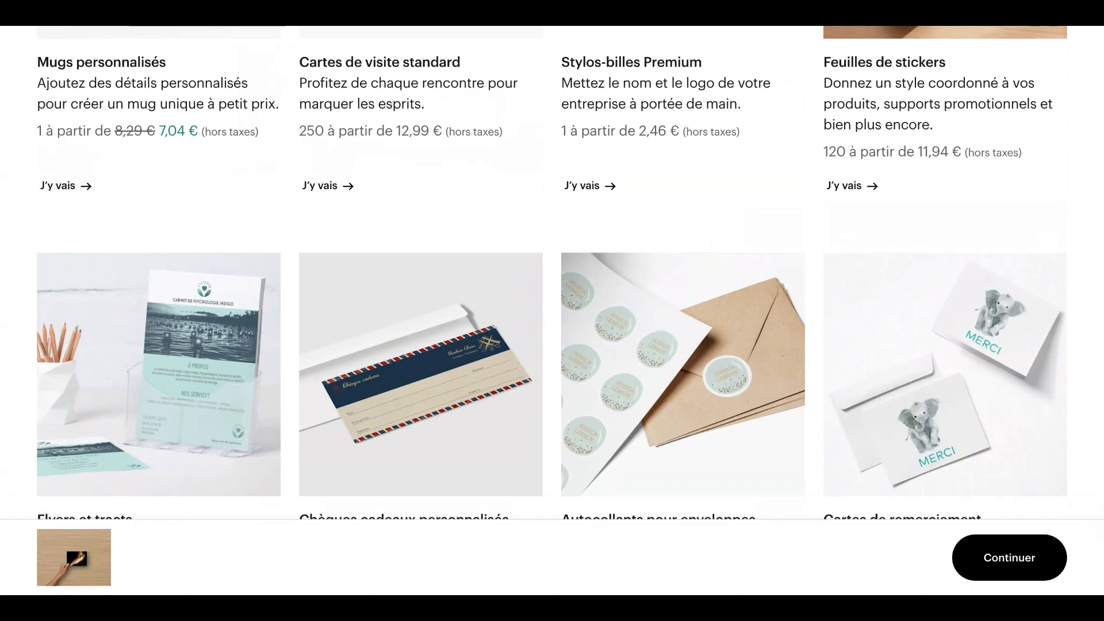